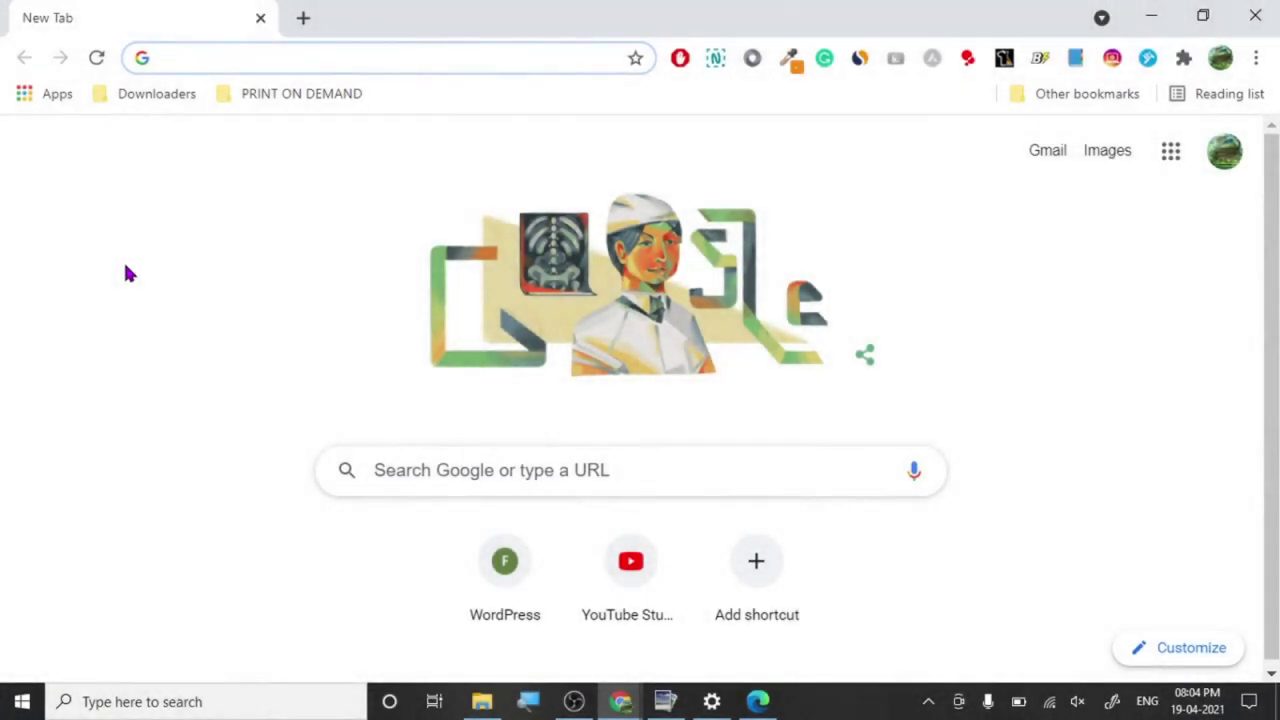
Step: Enter 'can' in Chrome's address bar so it autocompletes to canva.com
{"action": "type", "text": "canva.com"}
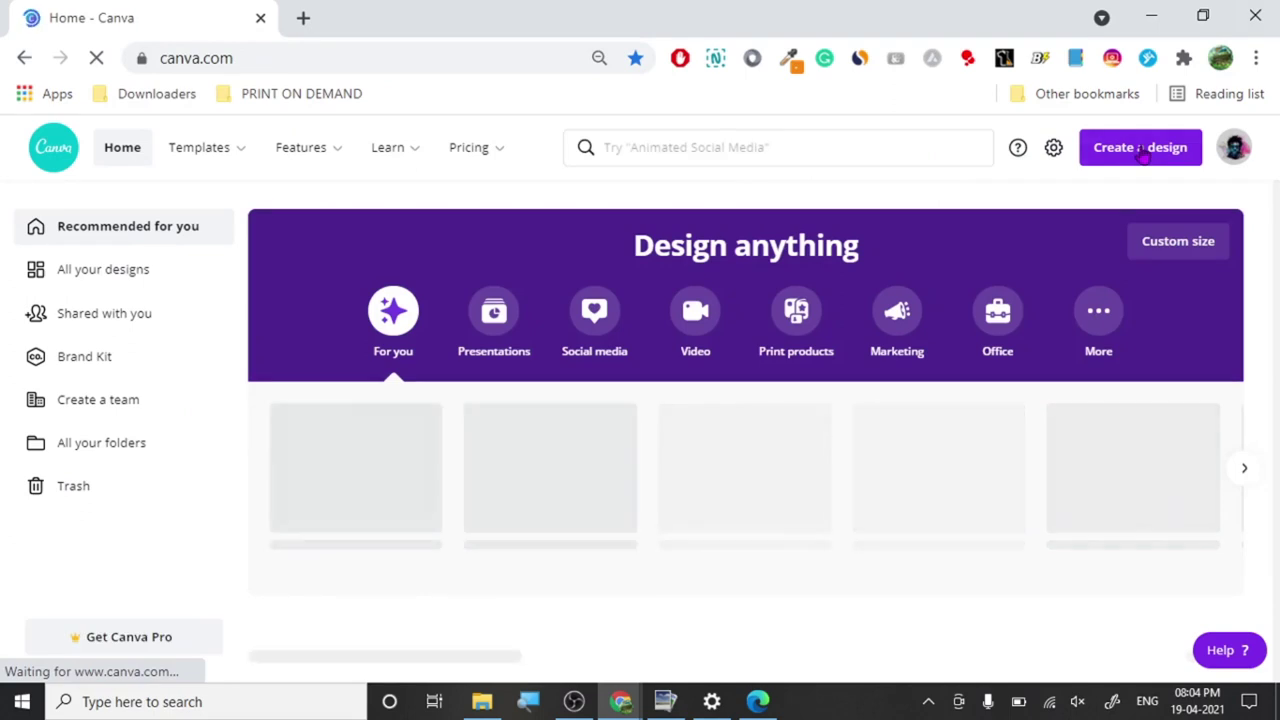
Step: Start a custom-size design of 8.5 × 11 inches from Create a design
{"action": "left_click", "coordinate": [1080, 162]}
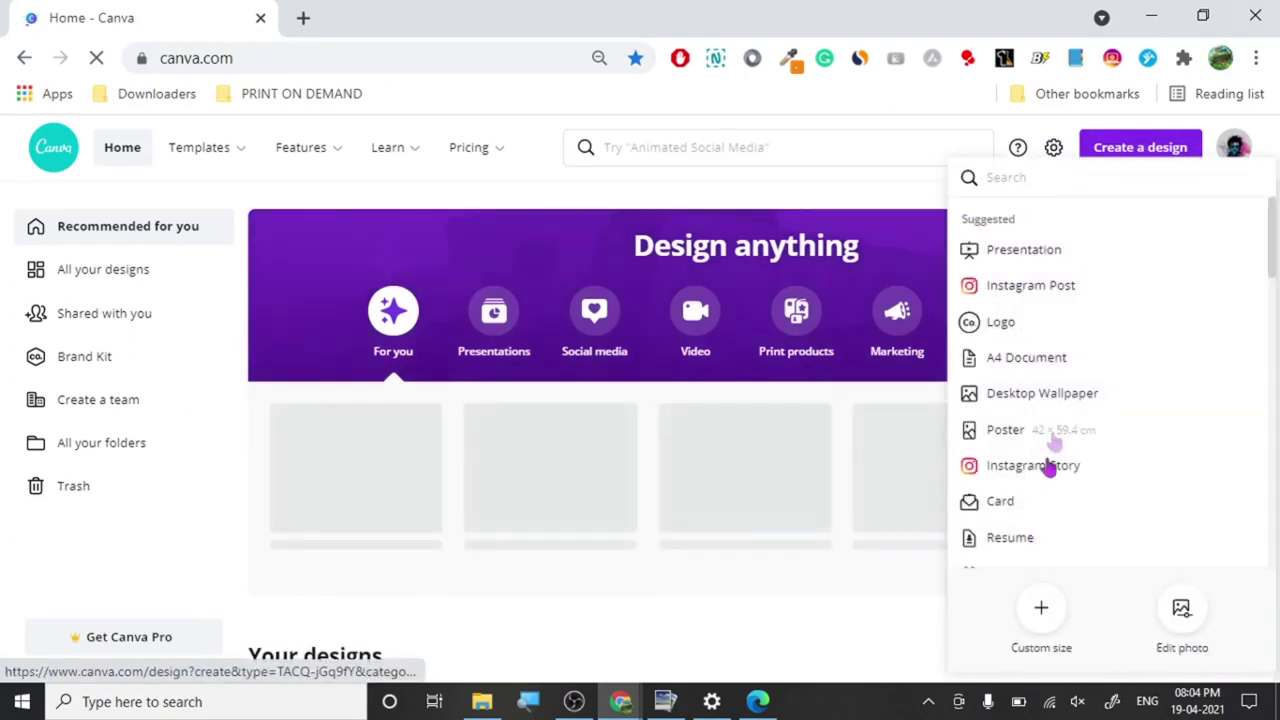
{"action": "left_click", "coordinate": [1044, 626]}
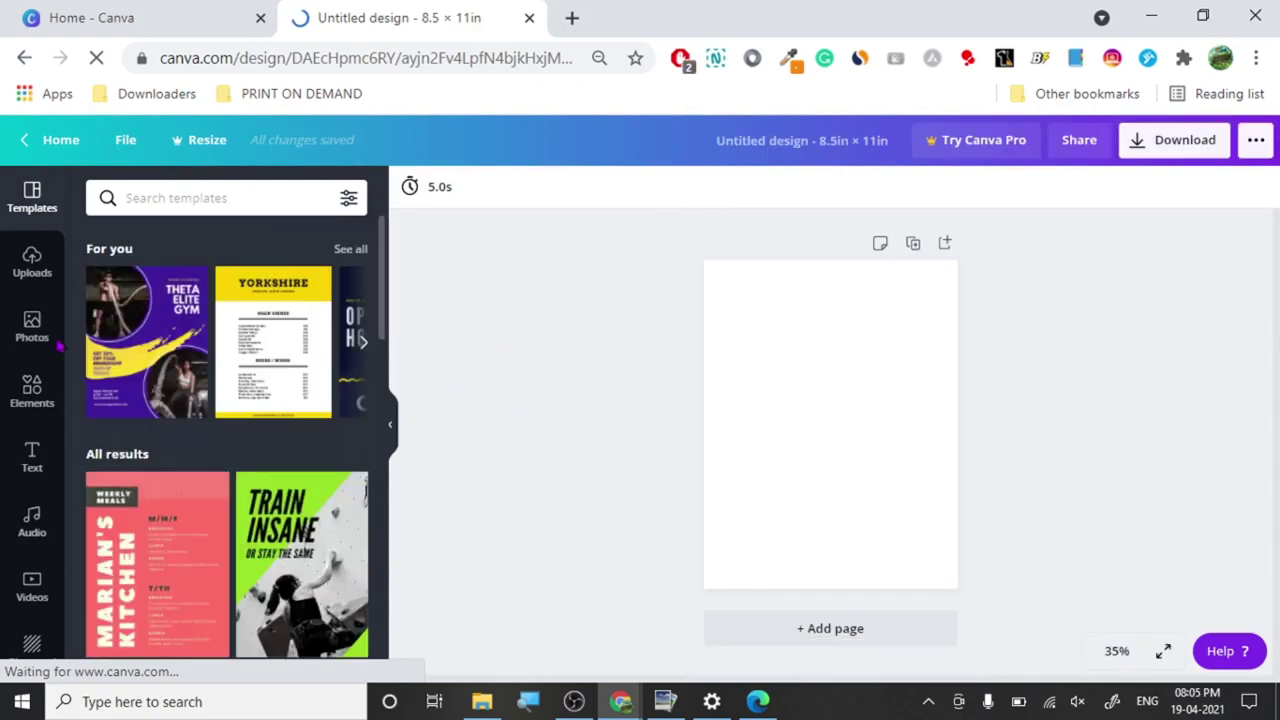
Step: Apply the Marian's Kitchen menu template, then add and delete a blank second page
{"action": "left_click", "coordinate": [138, 556]}
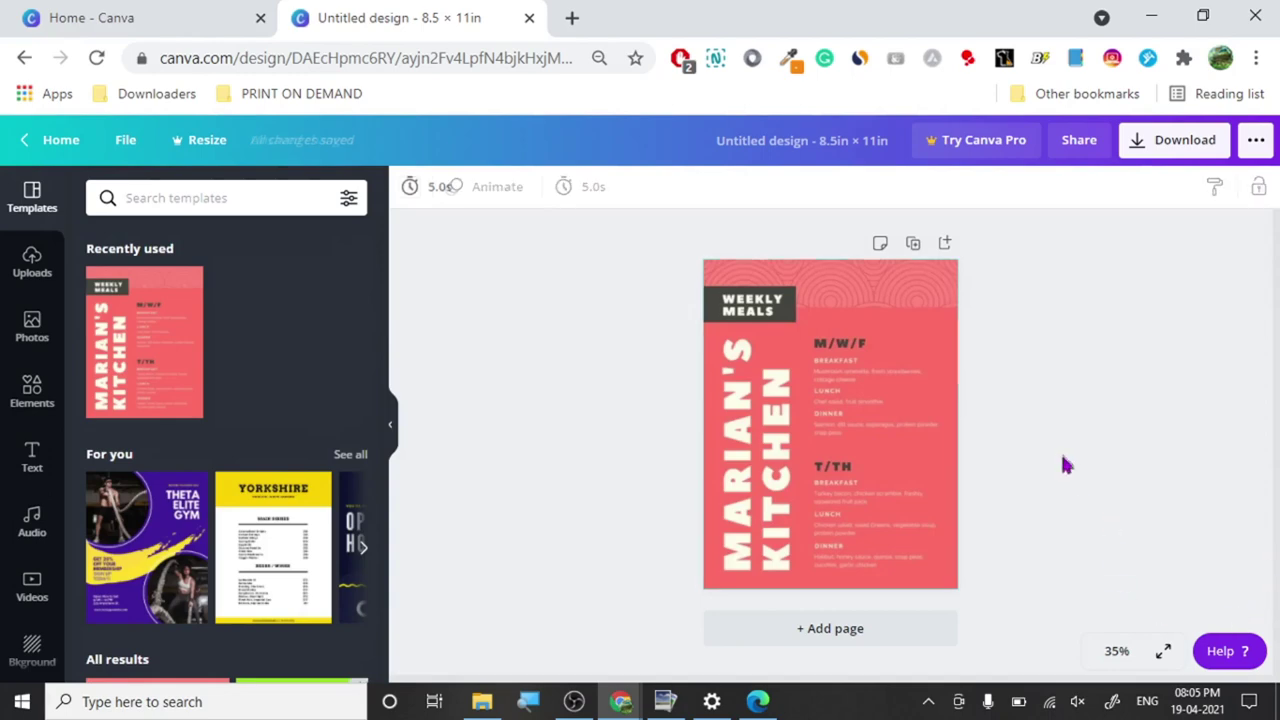
{"action": "left_click", "coordinate": [910, 628]}
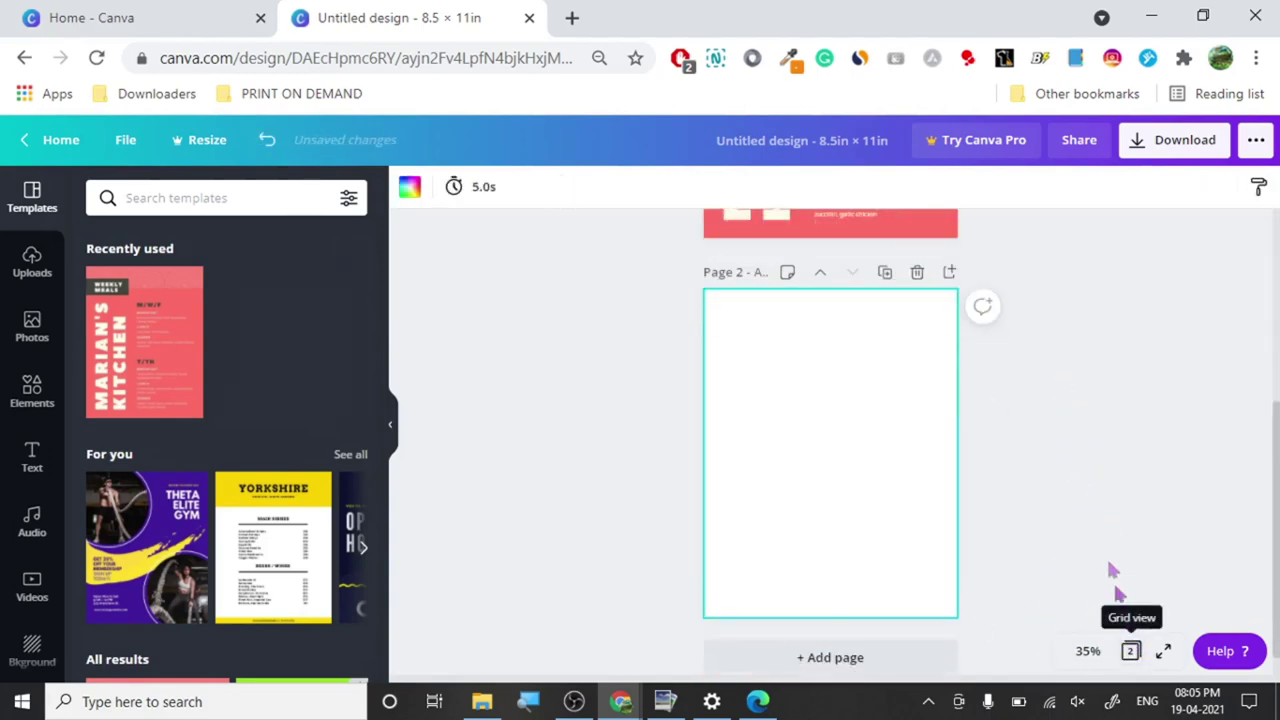
{"action": "scroll", "coordinate": [1020, 465], "scroll_direction": "up", "scroll_amount": 1}
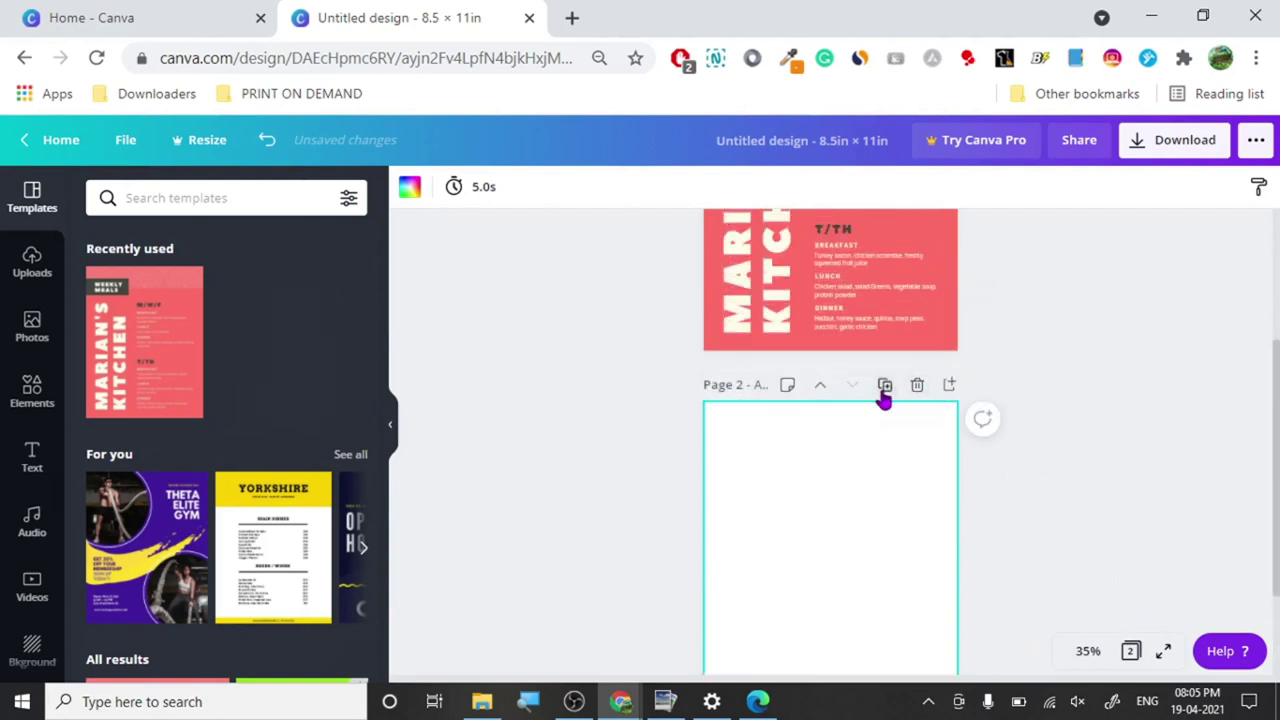
{"action": "left_click", "coordinate": [917, 386]}
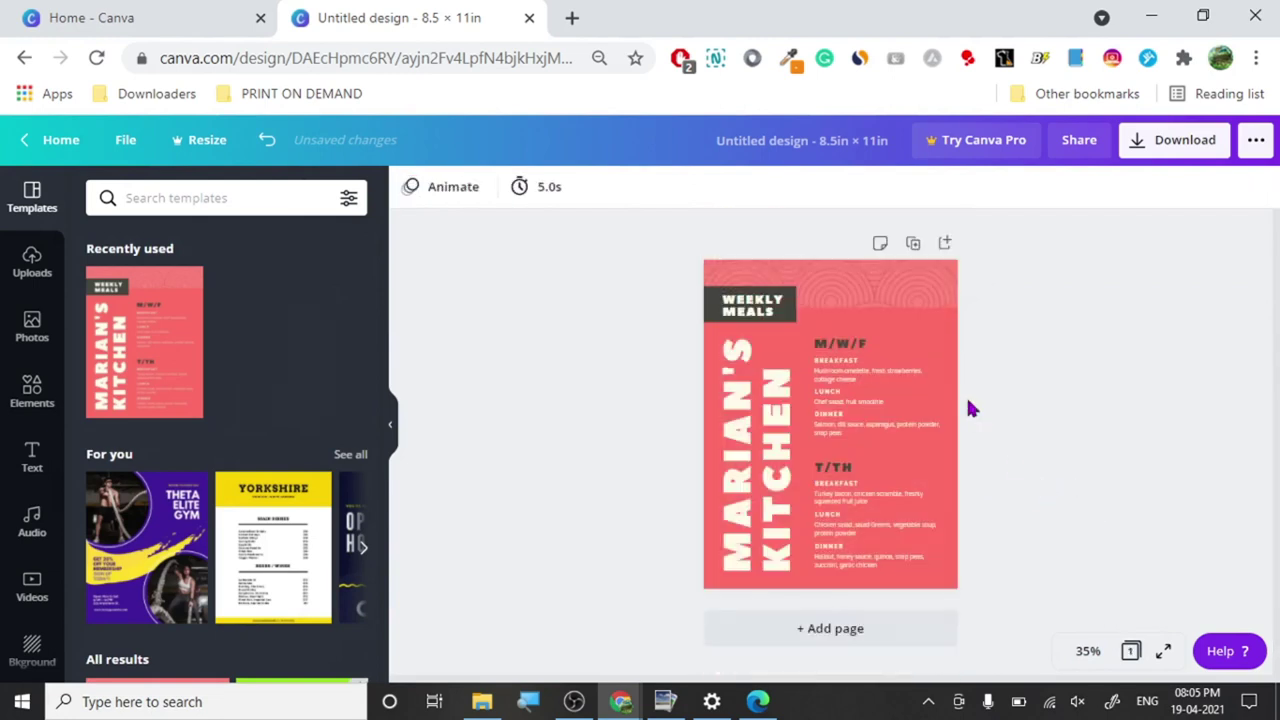
Step: Duplicate the menu page as page 2 and switch to grid view
{"action": "left_click", "coordinate": [913, 245]}
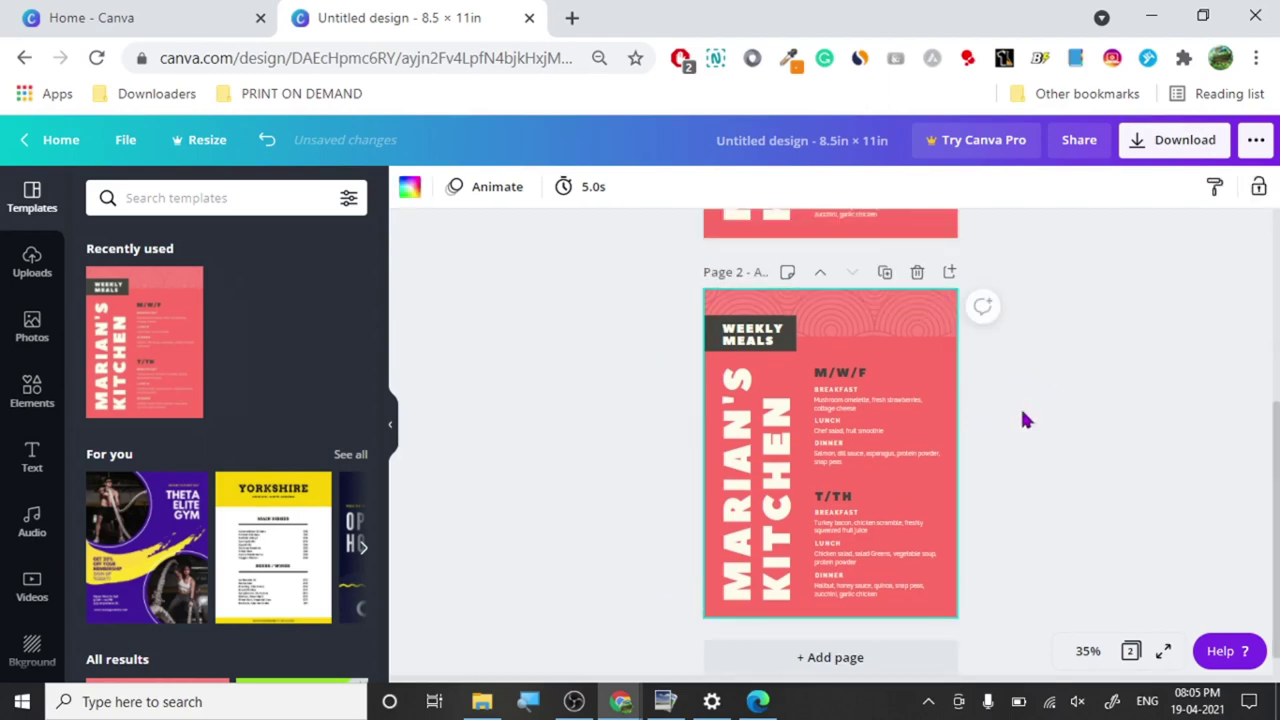
{"action": "left_click", "coordinate": [1107, 497]}
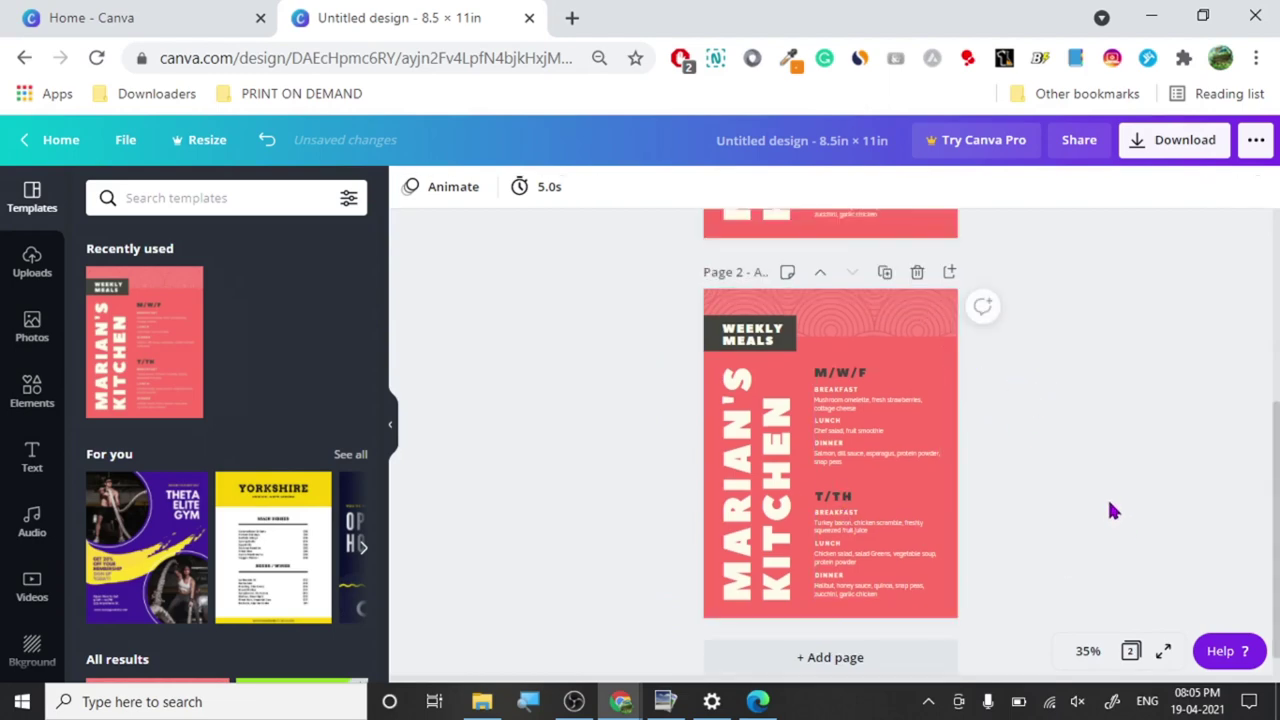
{"action": "scroll", "coordinate": [1094, 463], "scroll_direction": "up", "scroll_amount": 3}
{"action": "scroll", "coordinate": [1092, 455], "scroll_direction": "down", "scroll_amount": 2}
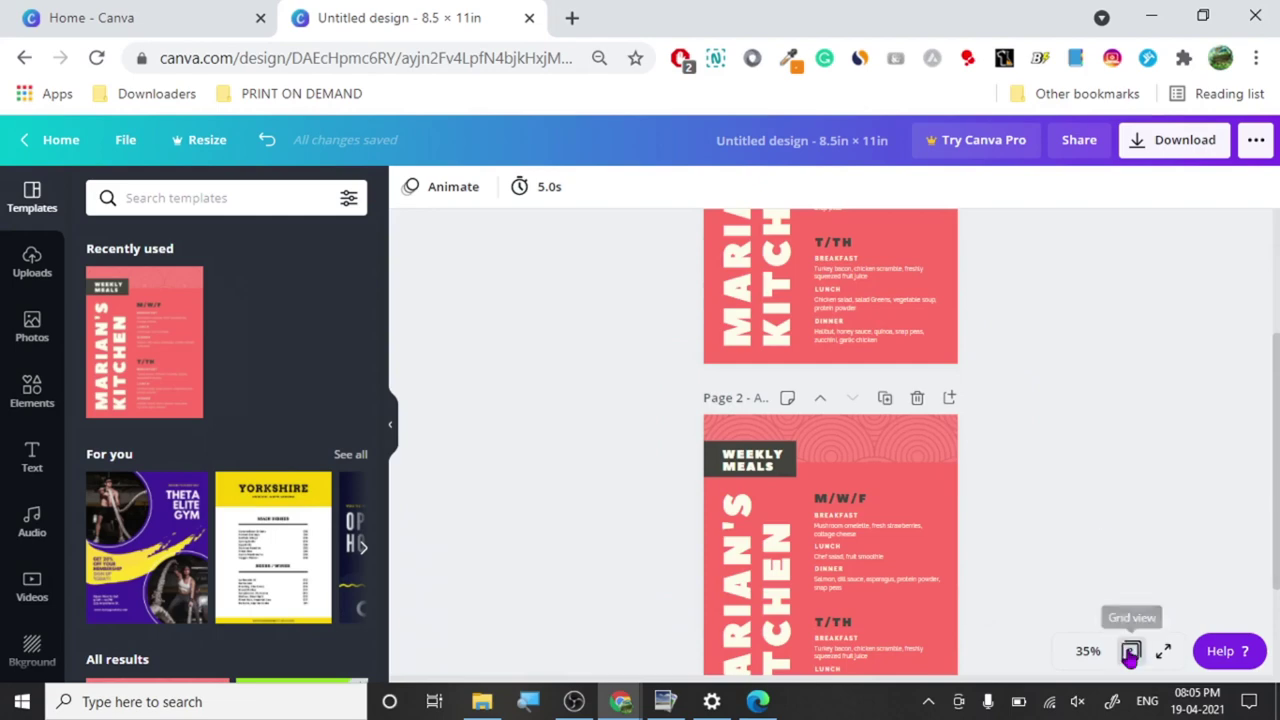
{"action": "left_click", "coordinate": [1127, 651]}
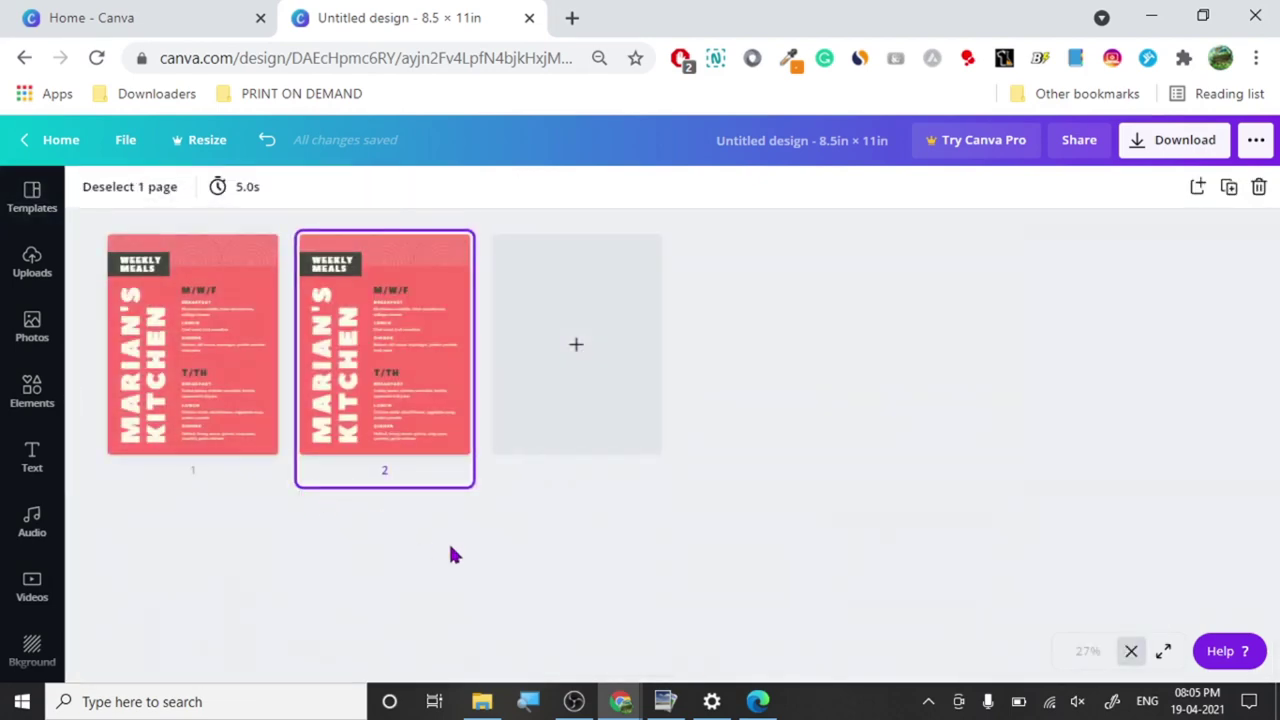
Step: In the grid, duplicate page 2 and then page 3 to get four menu pages
{"action": "left_click_drag", "start_coordinate": [448, 541], "coordinate": [216, 332]}
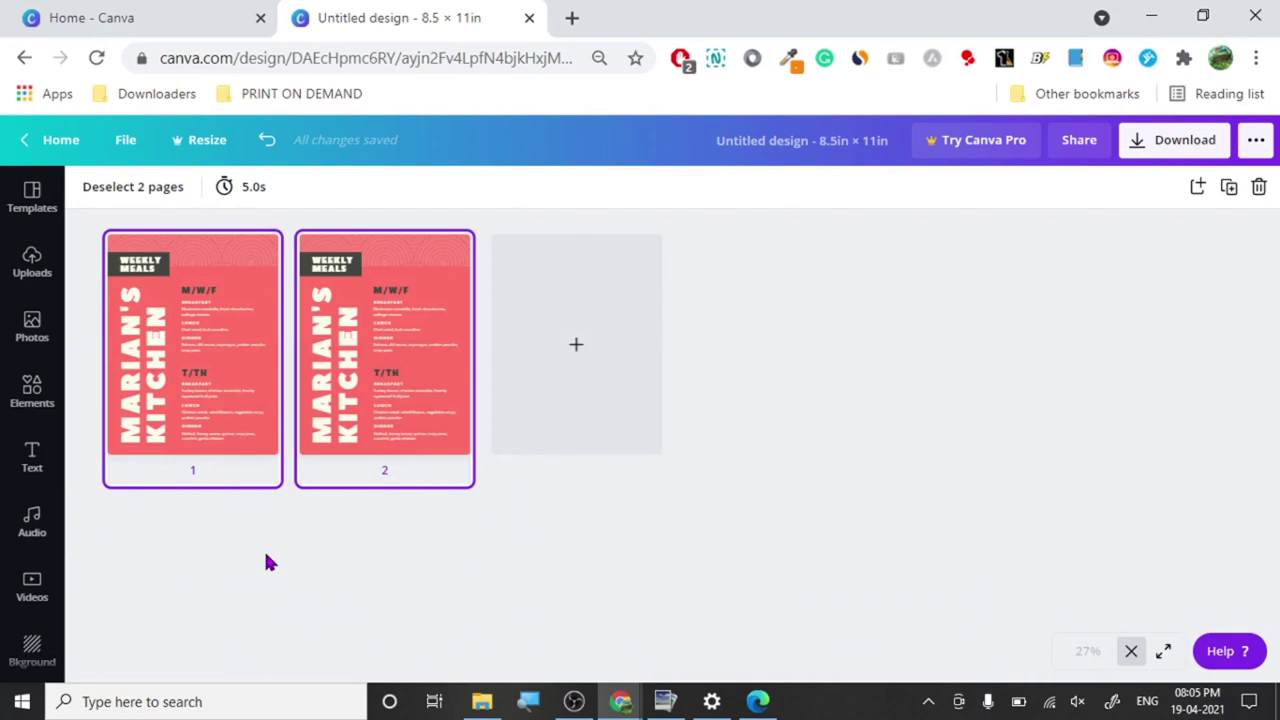
{"action": "left_click", "coordinate": [143, 196]}
{"action": "left_click", "coordinate": [353, 393]}
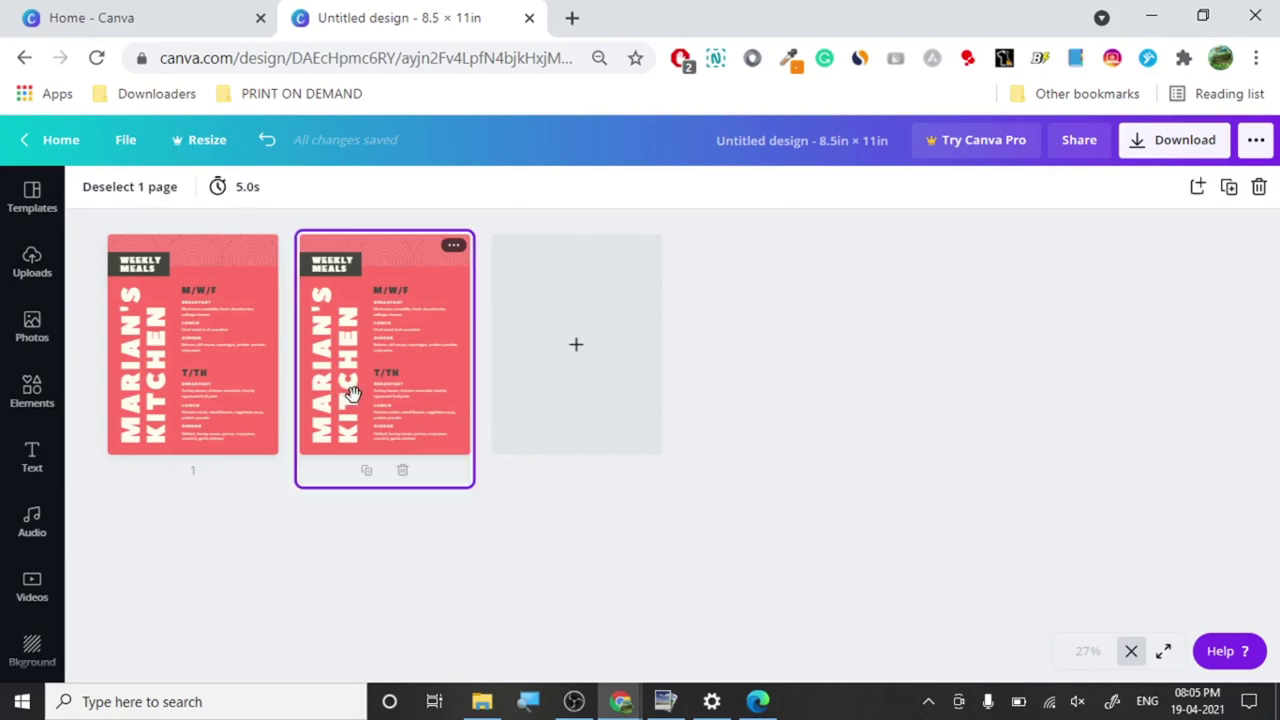
{"action": "left_click", "coordinate": [598, 603]}
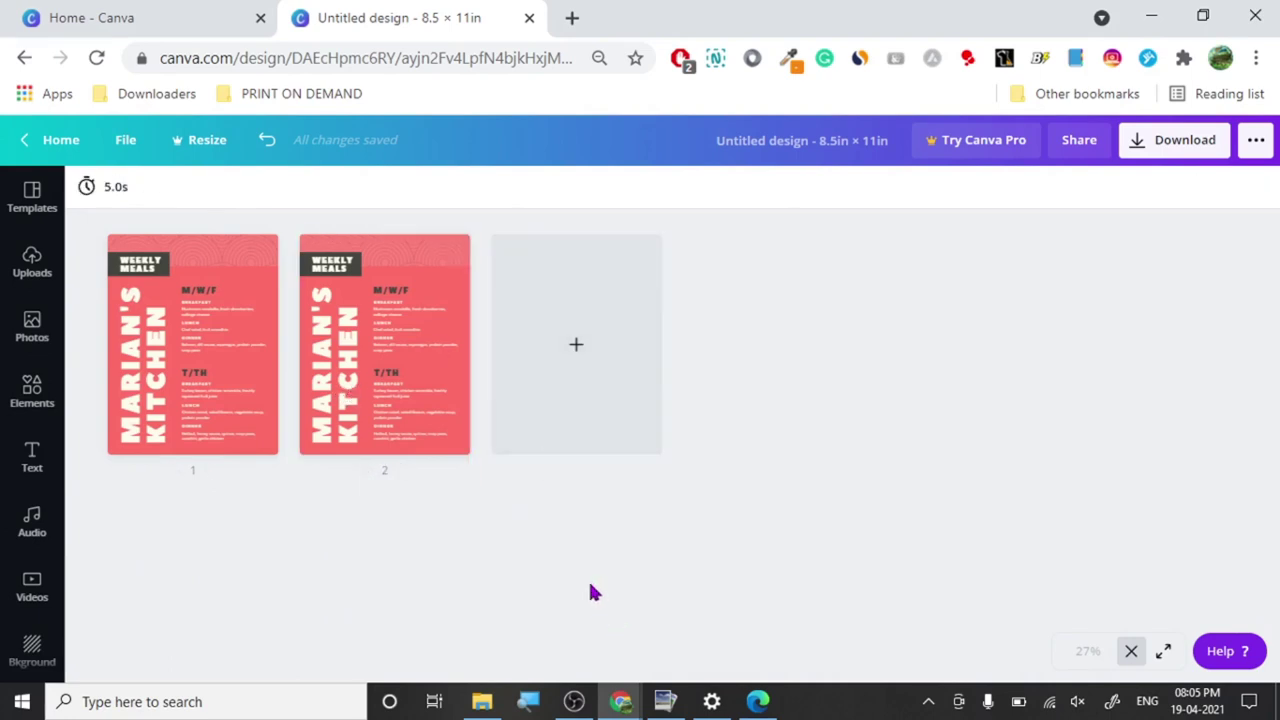
{"action": "left_click", "coordinate": [426, 300]}
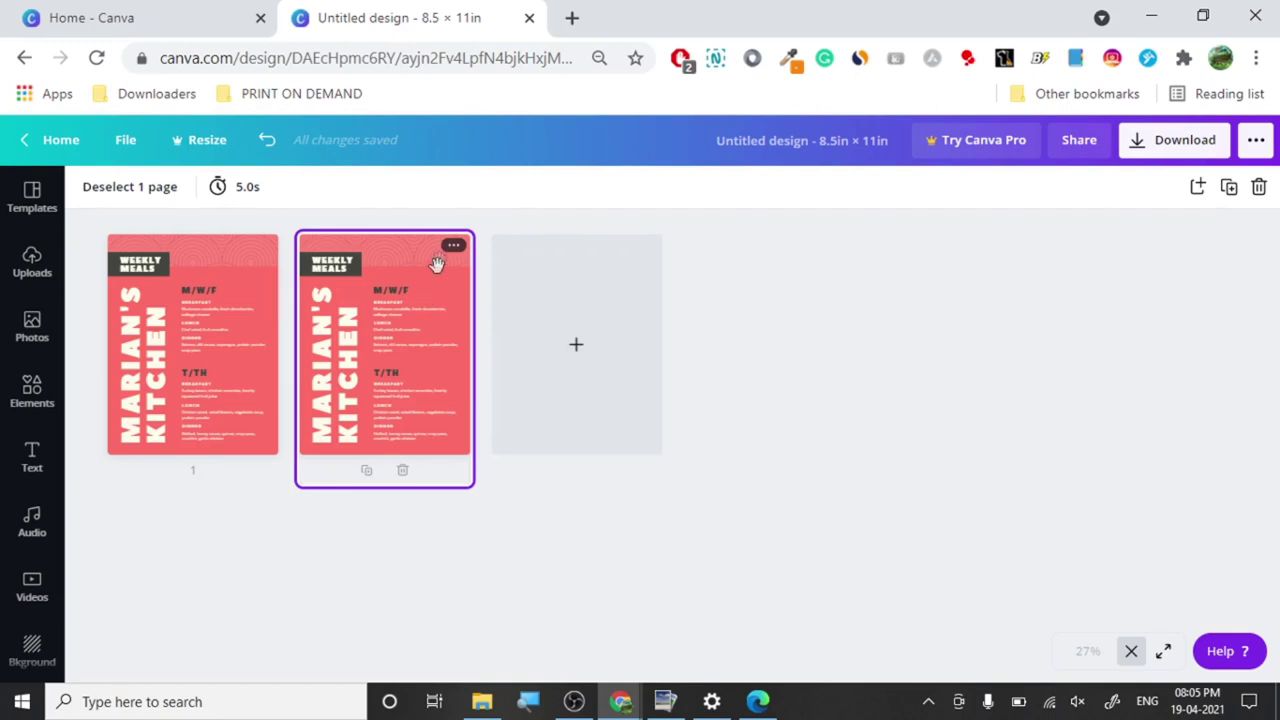
{"action": "left_click", "coordinate": [164, 189]}
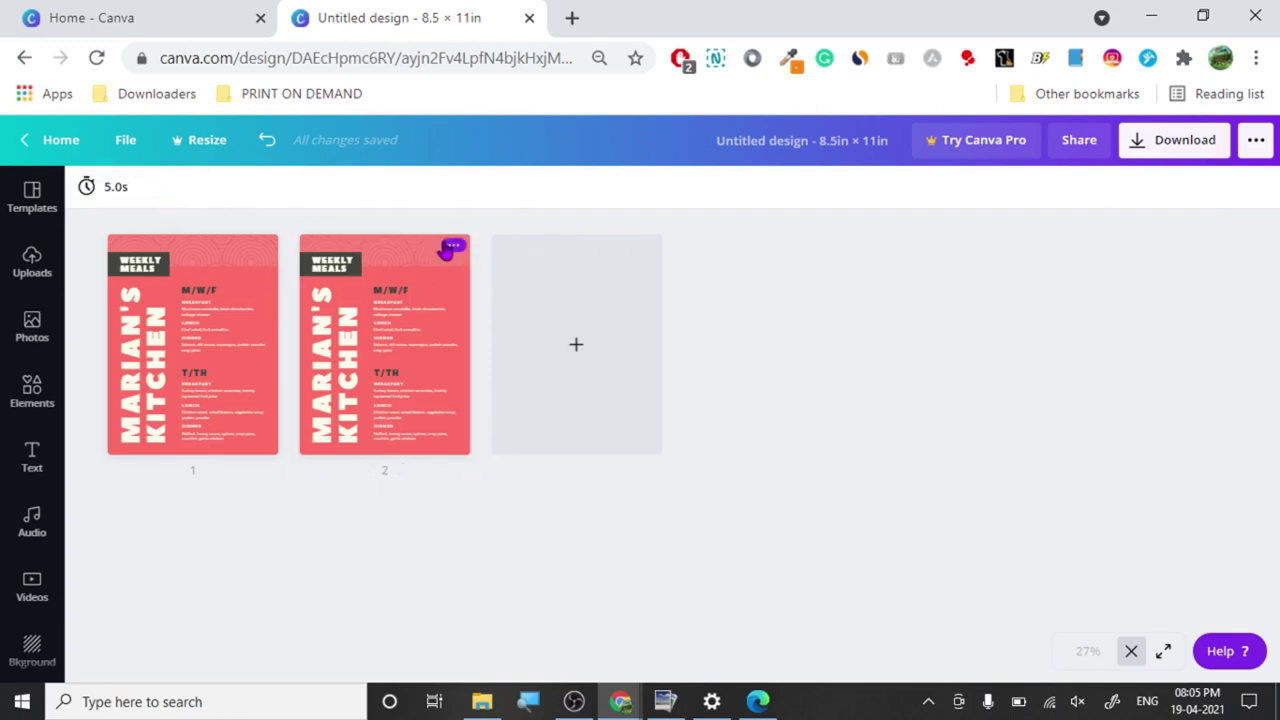
{"action": "left_click", "coordinate": [453, 246]}
{"action": "left_click", "coordinate": [494, 318]}
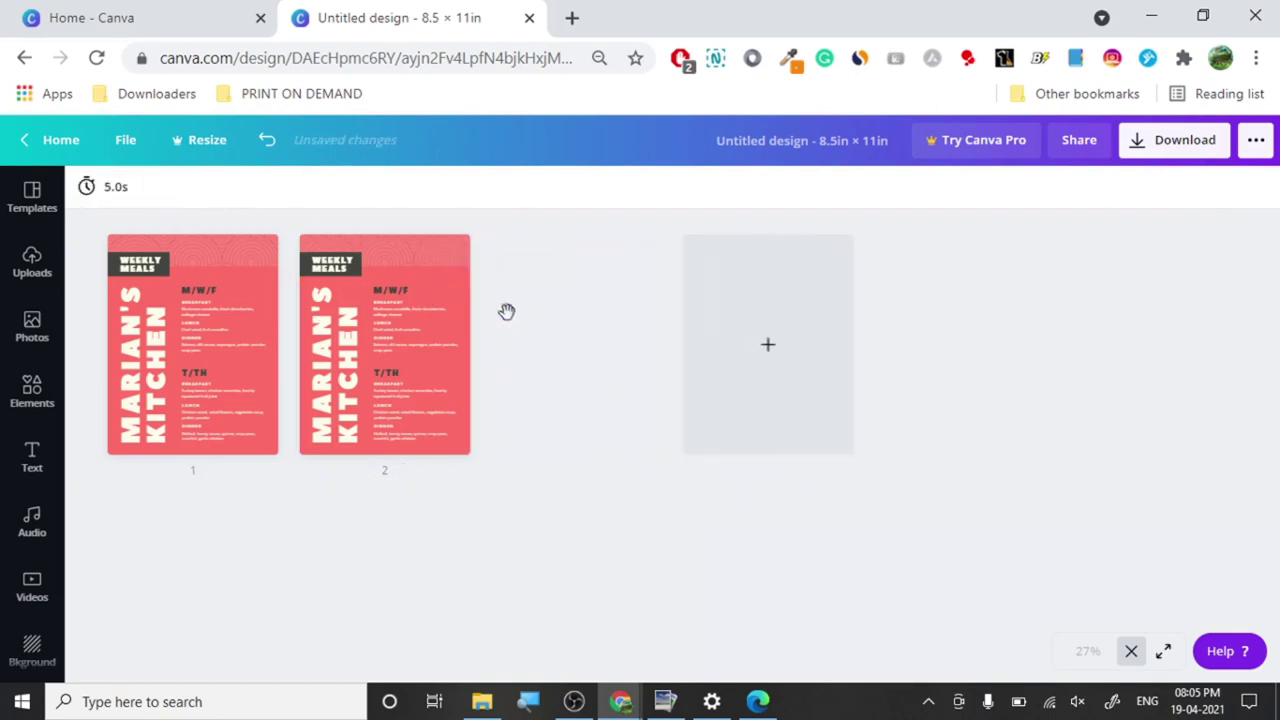
{"action": "left_click", "coordinate": [645, 246]}
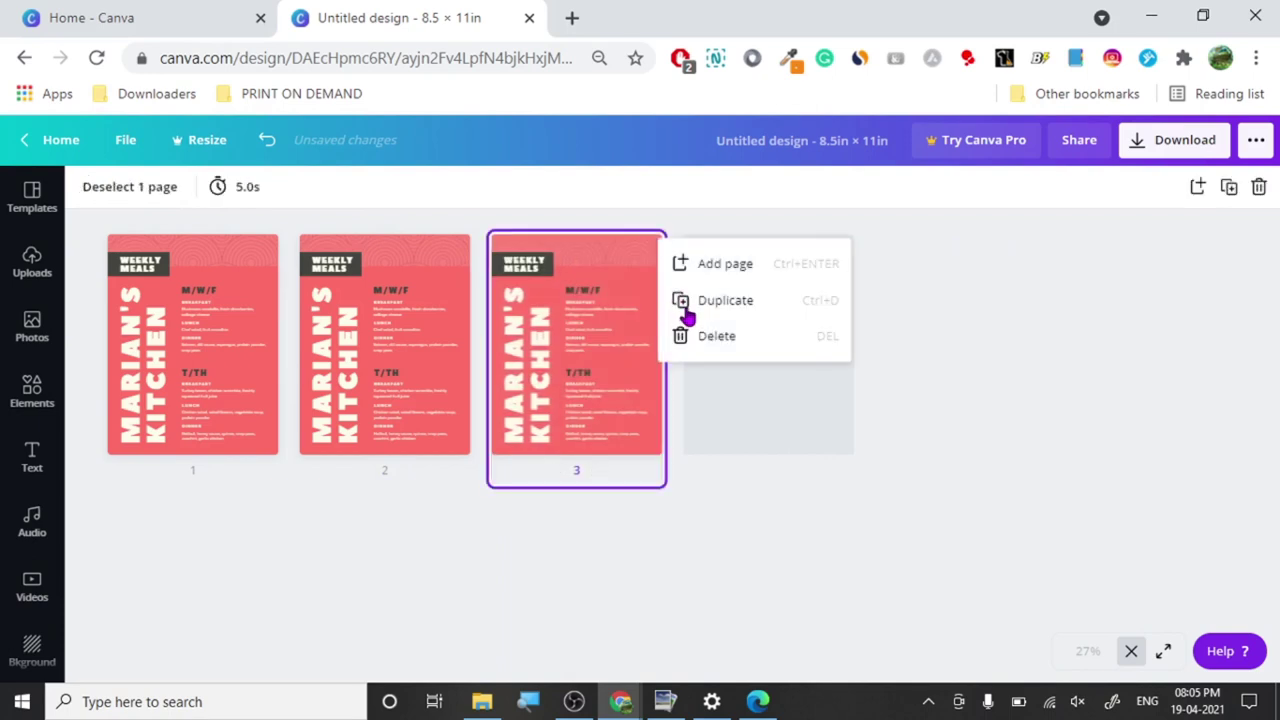
{"action": "left_click", "coordinate": [700, 302]}
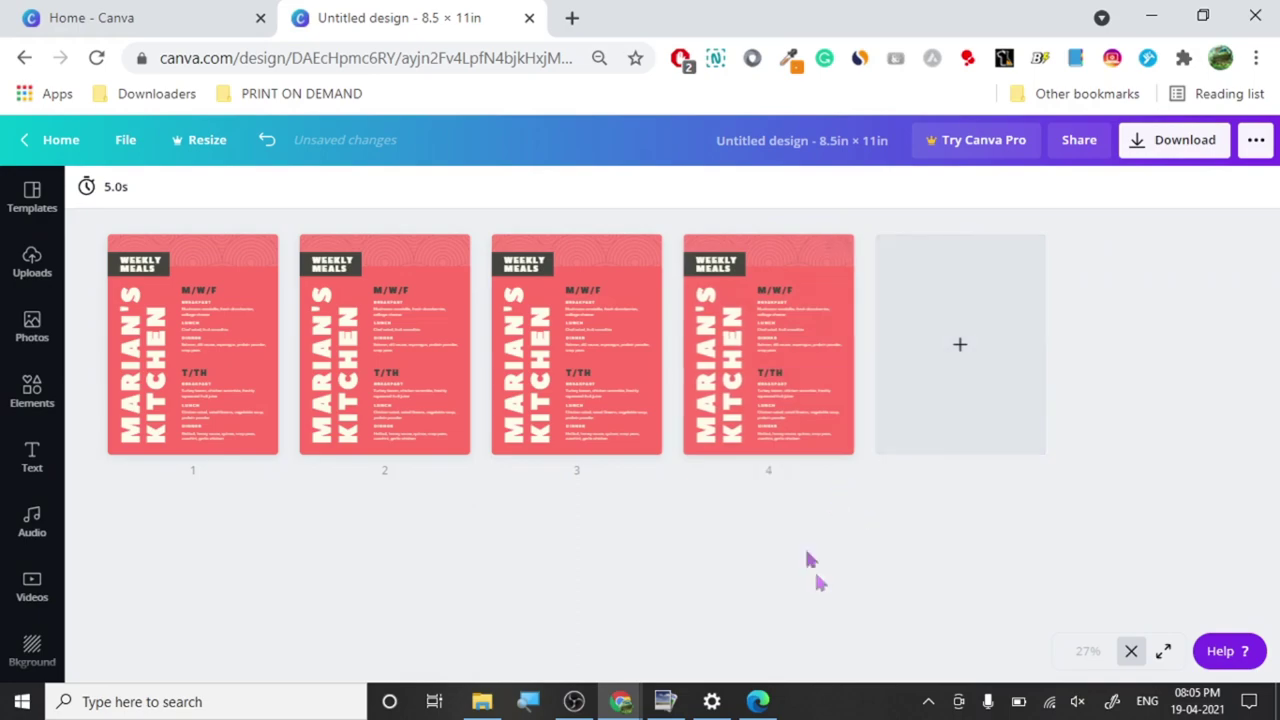
Step: Restore the window and duplicate page 4 to make a fifth menu page
{"action": "double_click", "coordinate": [940, 10]}
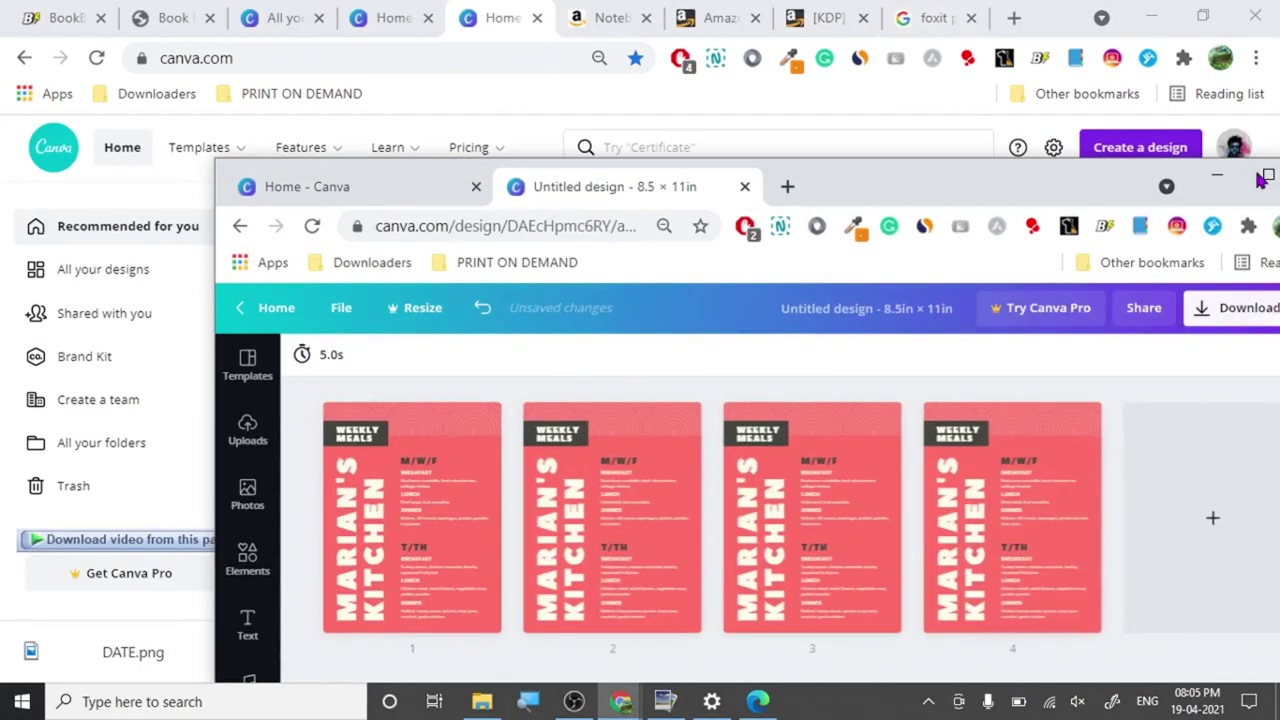
{"action": "double_click", "coordinate": [1266, 176]}
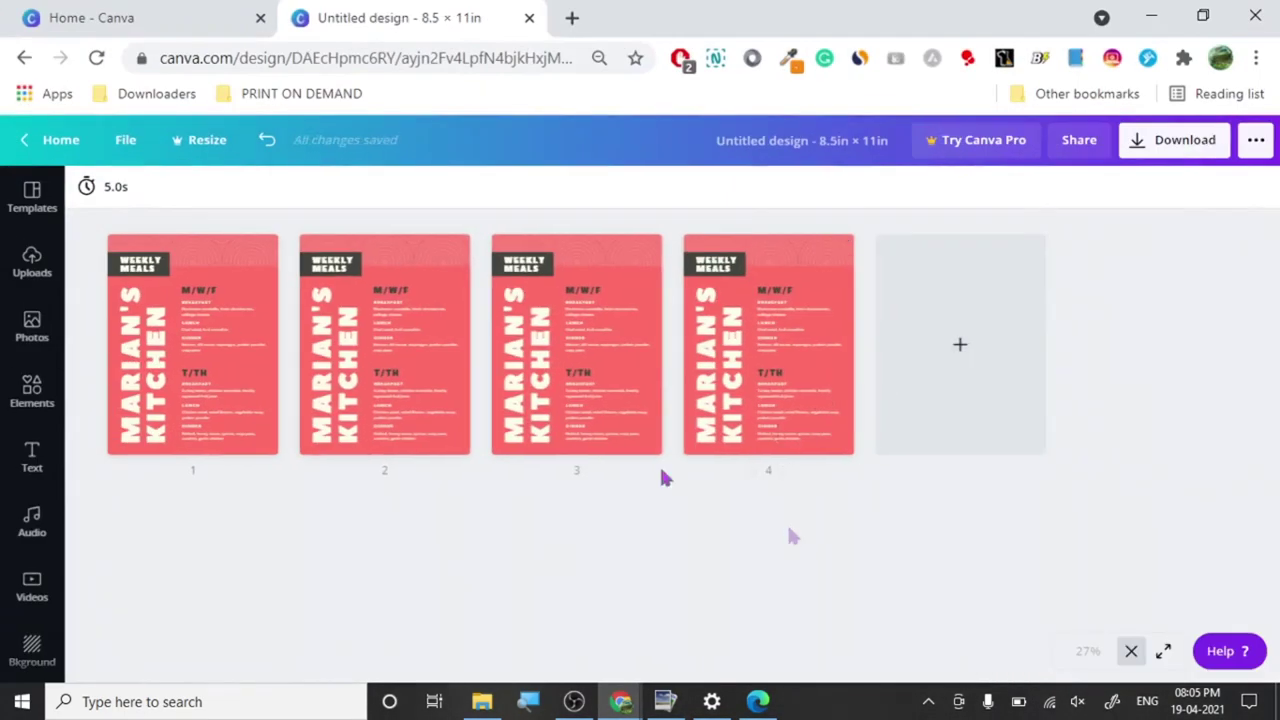
{"action": "left_click_drag", "start_coordinate": [326, 304], "coordinate": [800, 530]}
{"action": "left_click", "coordinate": [1036, 592]}
{"action": "right_click", "coordinate": [817, 397]}
{"action": "left_click", "coordinate": [858, 457]}
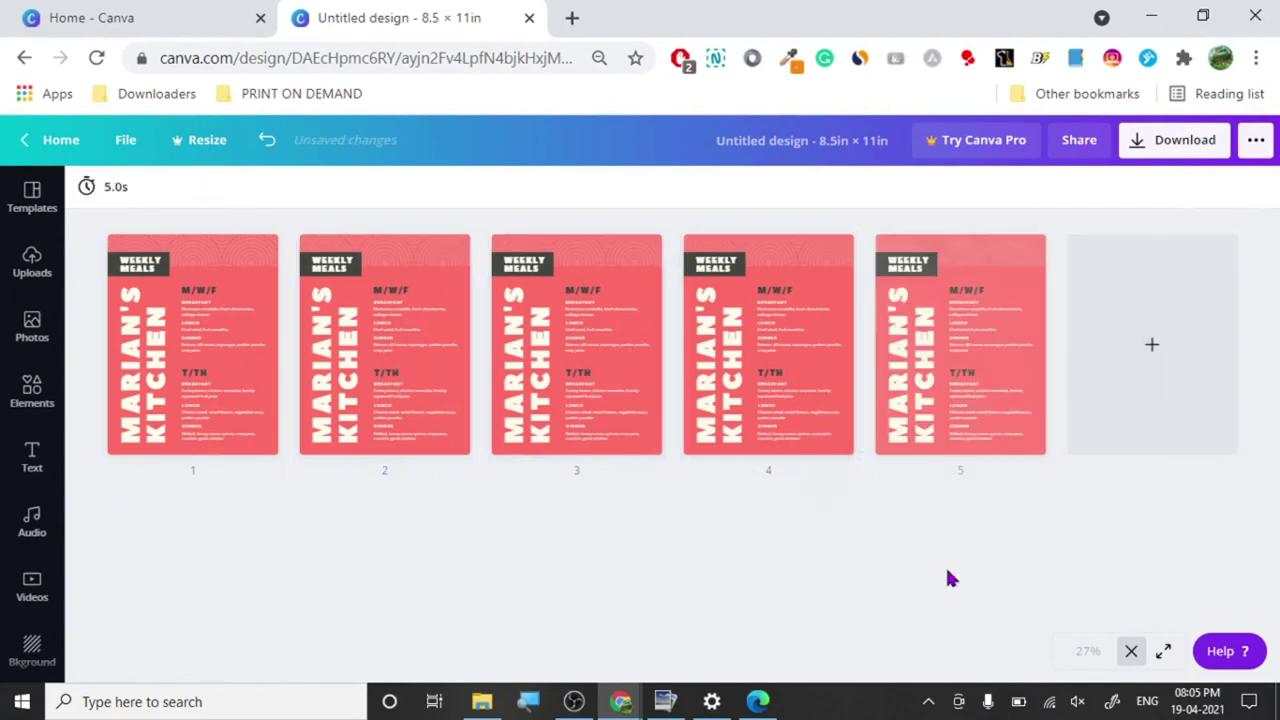
Step: Select all five pages and duplicate them with Ctrl+D into pages 6–10
{"action": "left_click_drag", "start_coordinate": [943, 562], "coordinate": [203, 292]}
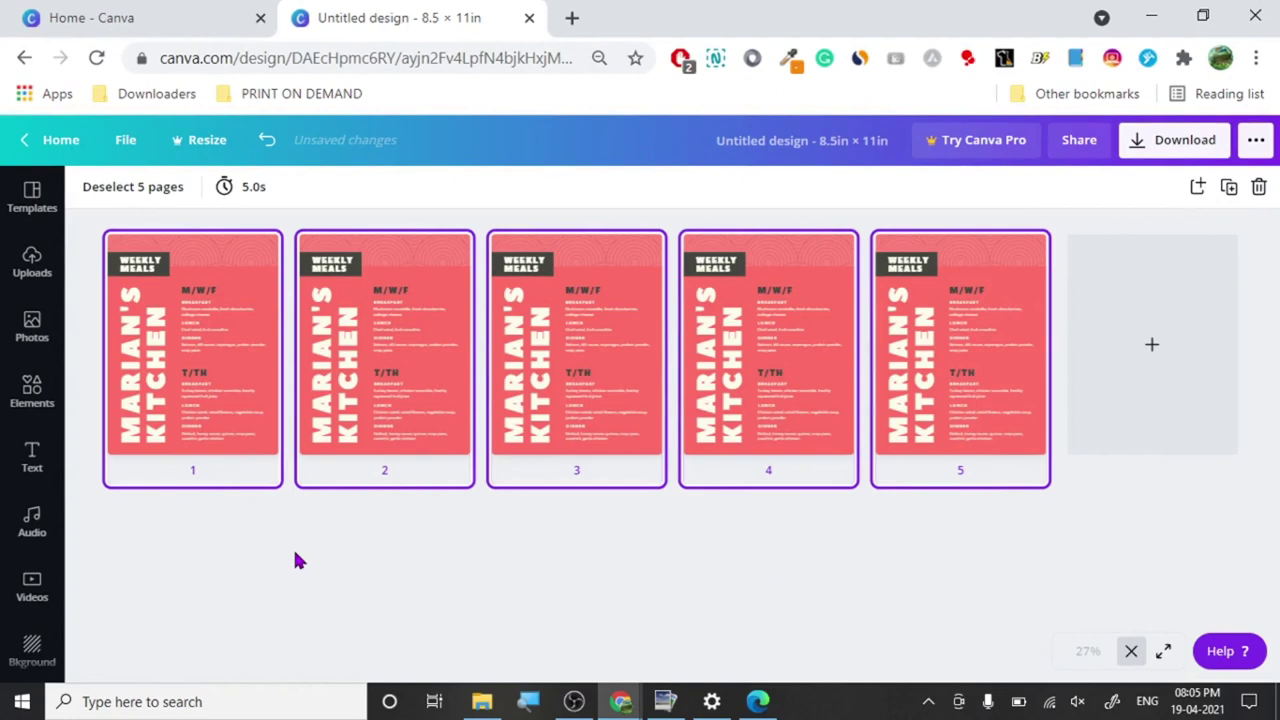
{"action": "key", "text": "ctrl+d"}
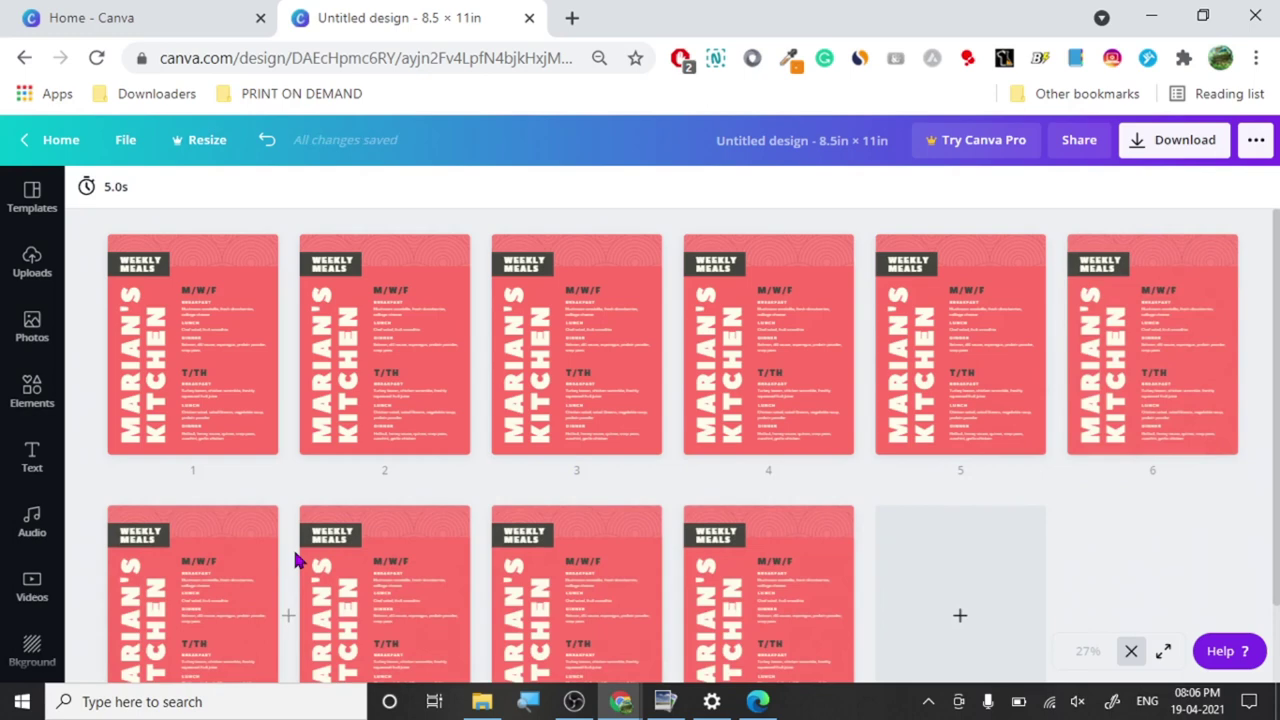
{"action": "scroll", "coordinate": [300, 428], "scroll_direction": "down", "scroll_amount": 1}
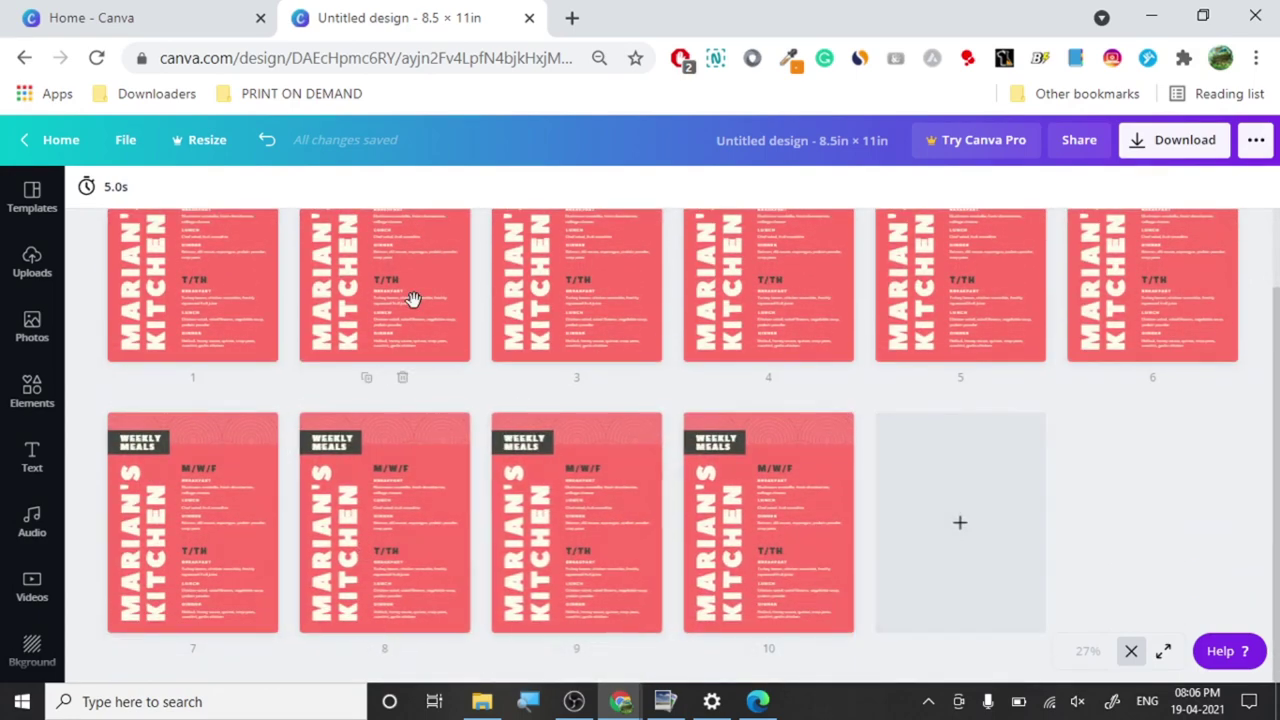
Step: Select all pages and paste ten-page copies repeatedly until the design reaches 100 pages
{"action": "key", "text": "ctrl+a"}
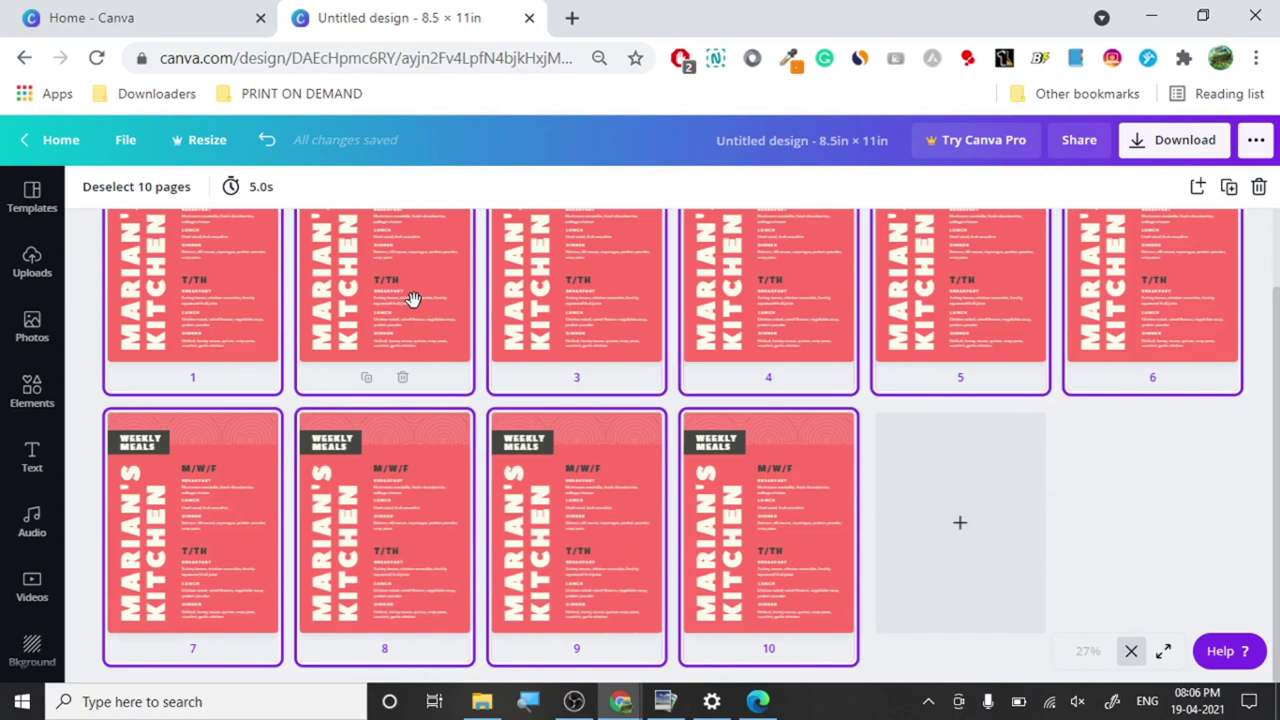
{"action": "key", "text": "ctrl+v"}
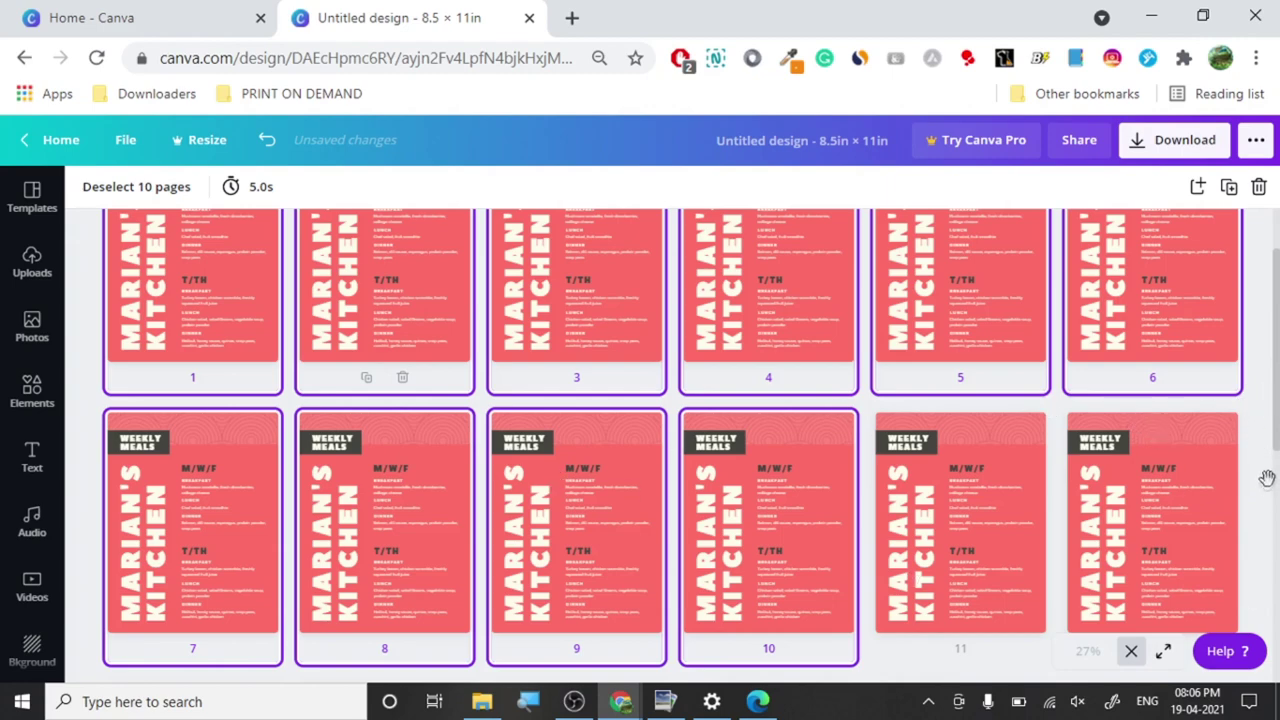
{"action": "left_click_drag", "start_coordinate": [579, 443], "coordinate": [1003, 484]}
{"action": "scroll", "coordinate": [663, 474], "scroll_direction": "down", "scroll_amount": 20}
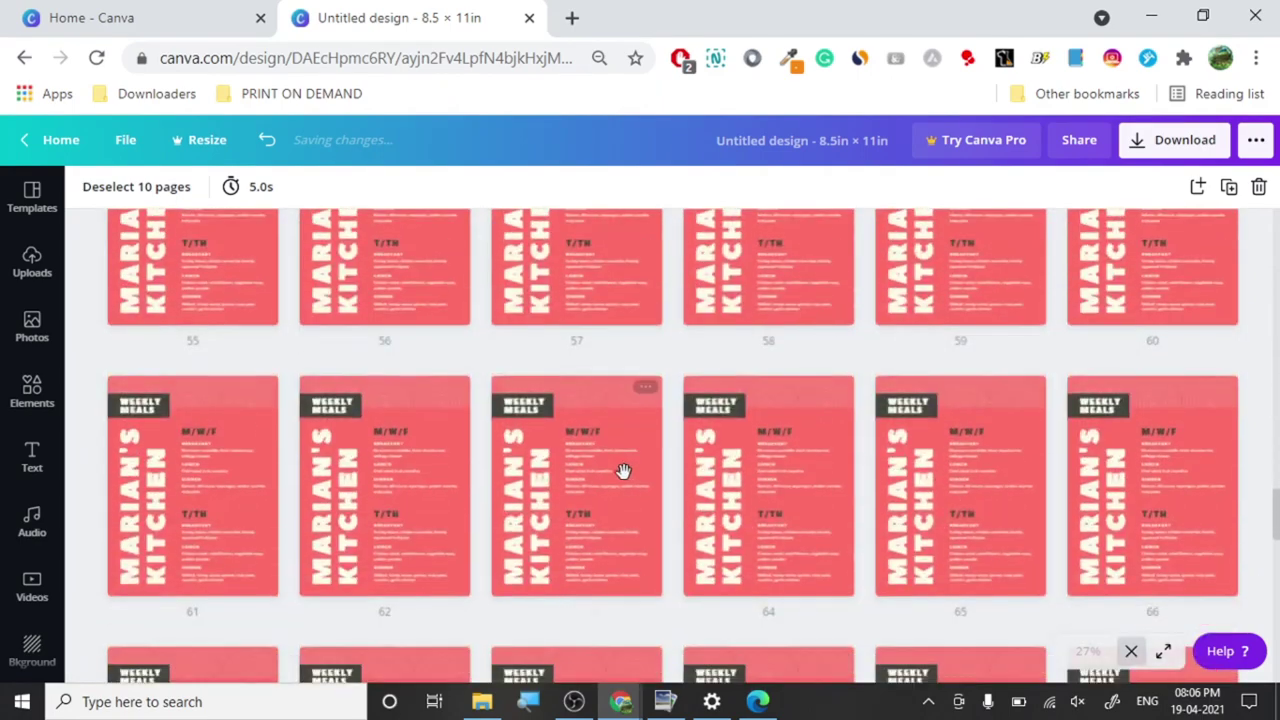
{"action": "scroll", "coordinate": [620, 489], "scroll_direction": "down", "scroll_amount": 6}
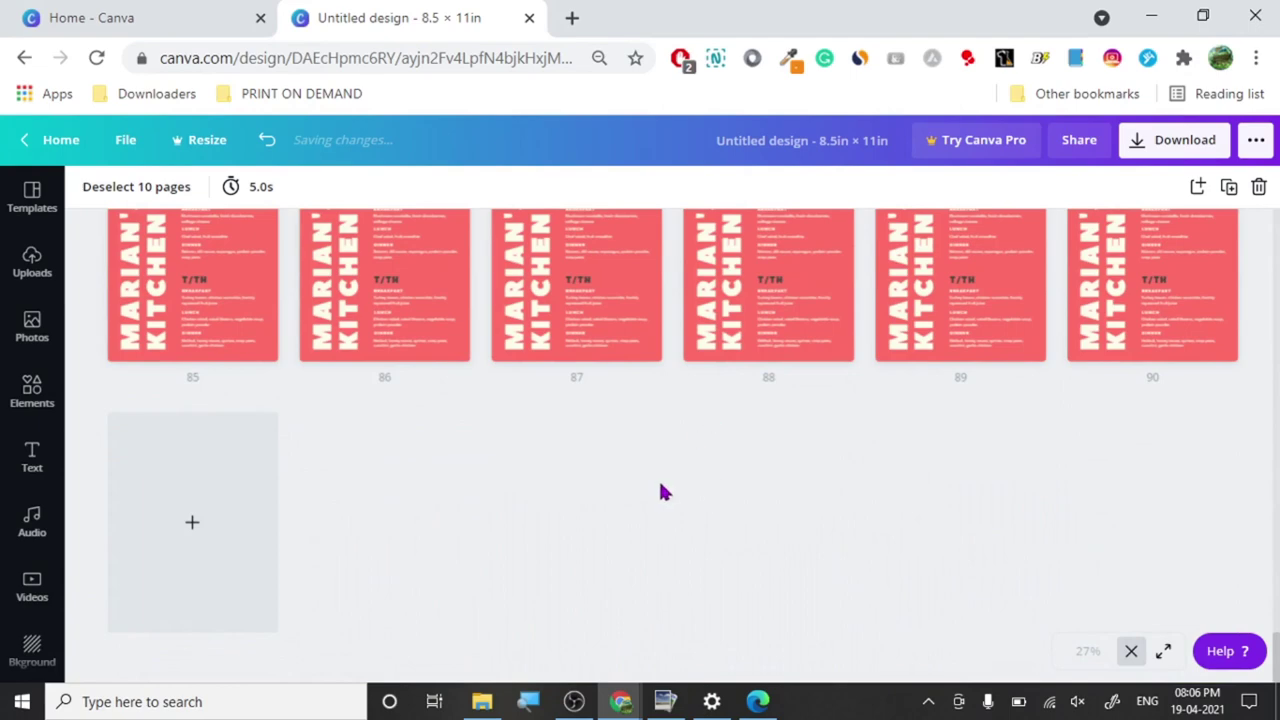
{"action": "key", "text": "ctrl+v"}
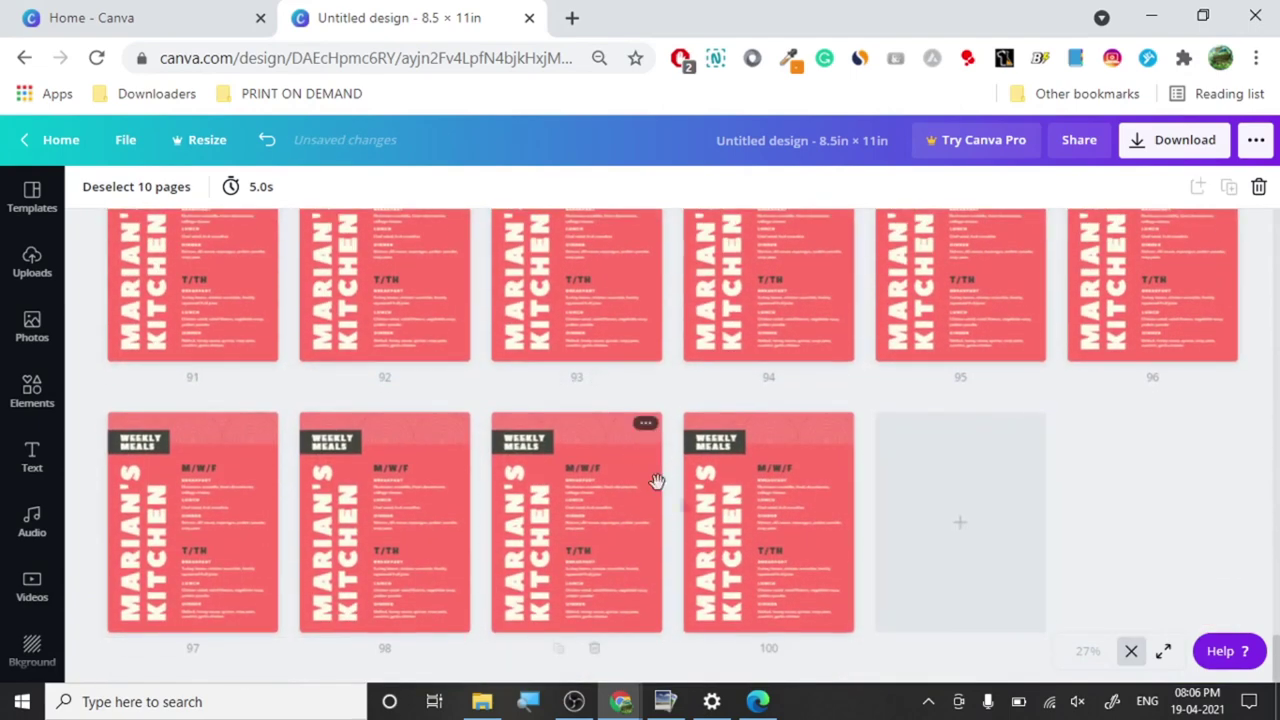
Step: Download all 100 pages with the file type set to PDF Print
{"action": "left_click", "coordinate": [1158, 146]}
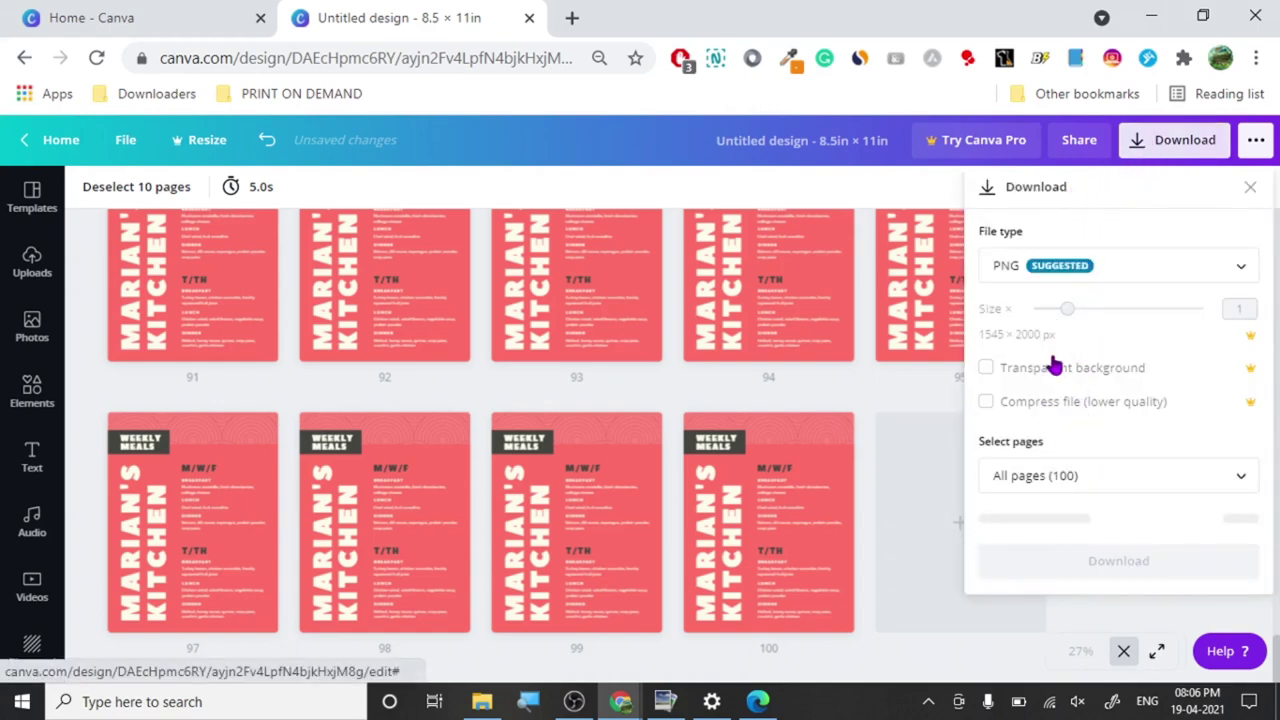
{"action": "left_click", "coordinate": [1074, 283]}
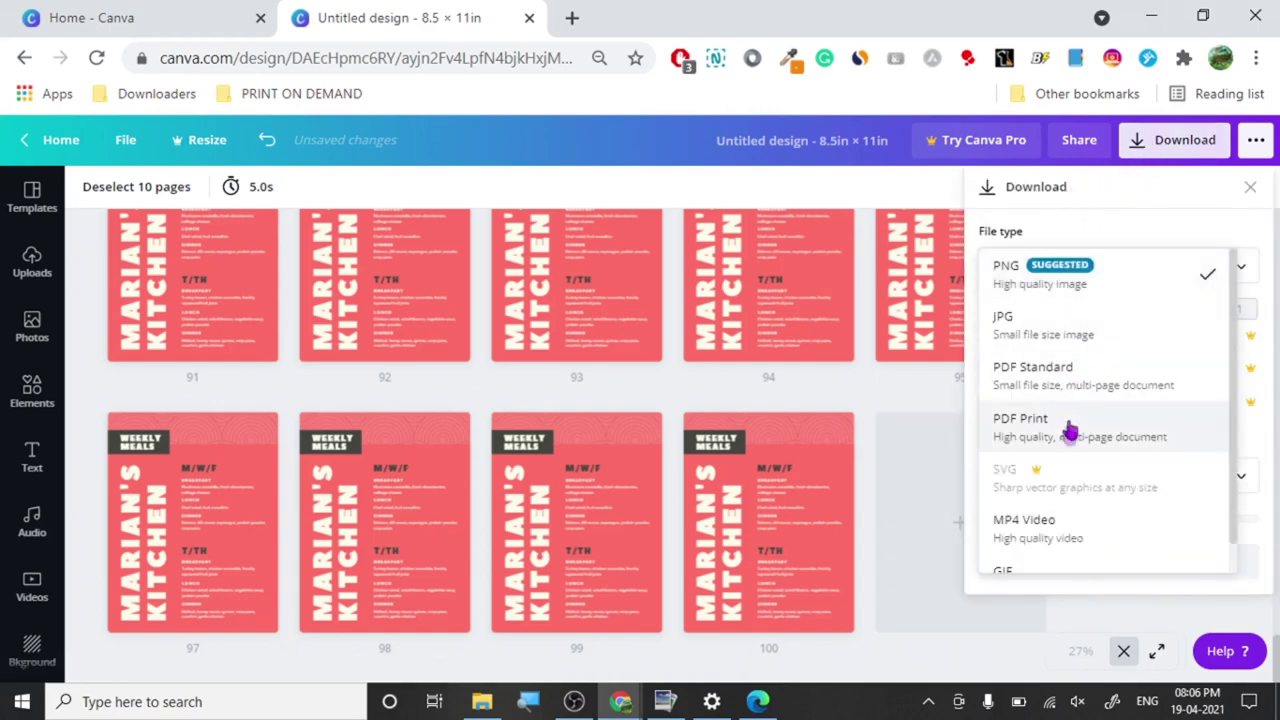
{"action": "key", "text": "Escape"}
{"action": "left_click", "coordinate": [1074, 278]}
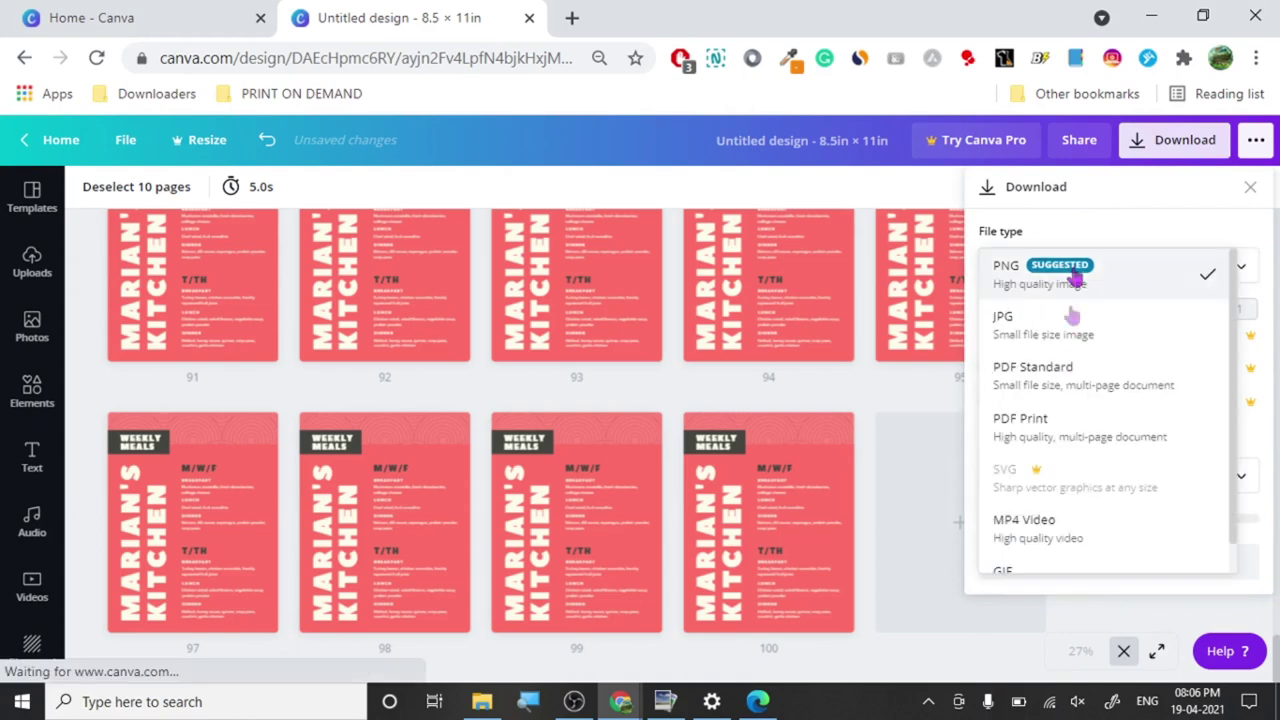
{"action": "left_click", "coordinate": [1054, 422]}
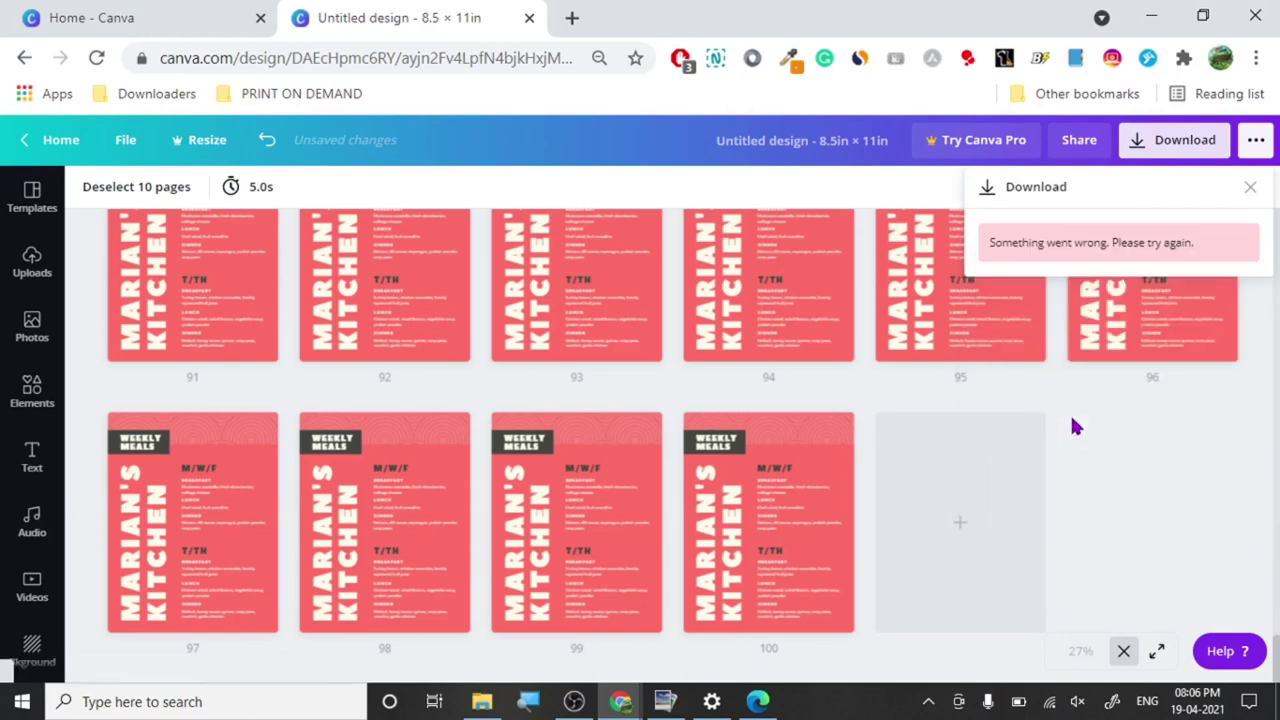
{"action": "left_click", "coordinate": [1135, 140]}
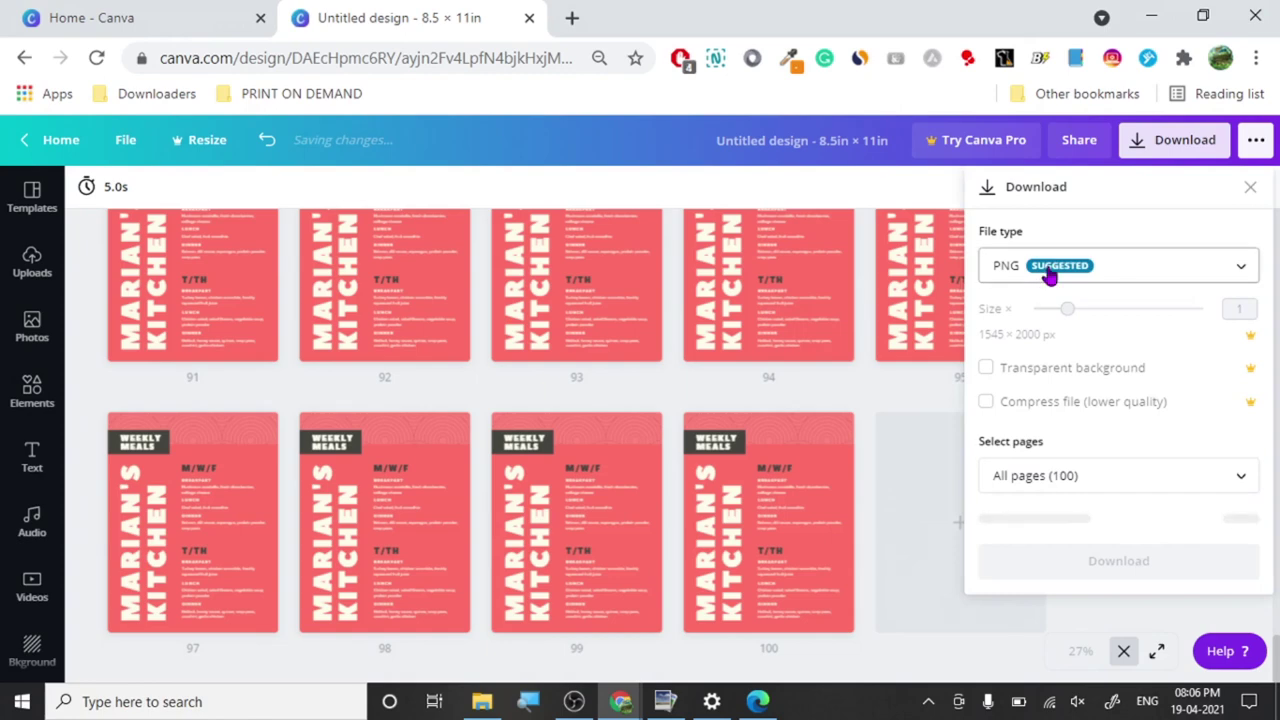
{"action": "left_click", "coordinate": [1049, 272]}
{"action": "left_click", "coordinate": [1057, 430]}
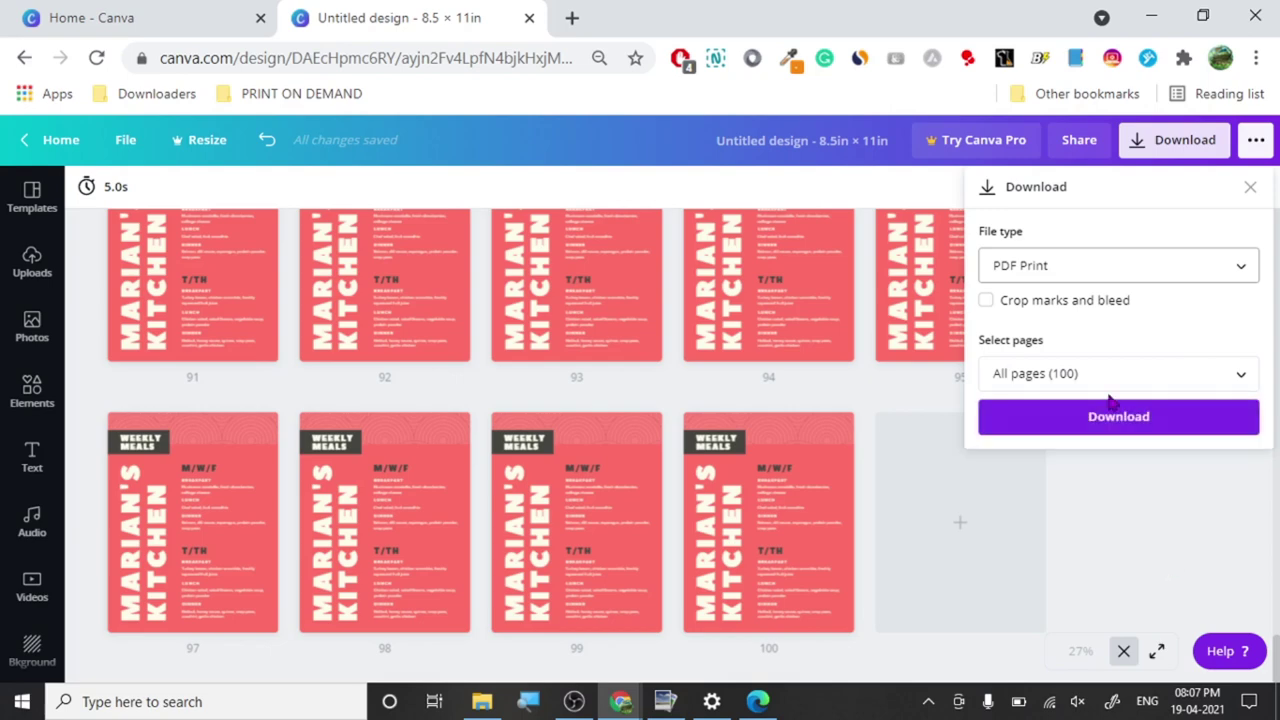
{"action": "left_click", "coordinate": [1105, 418]}
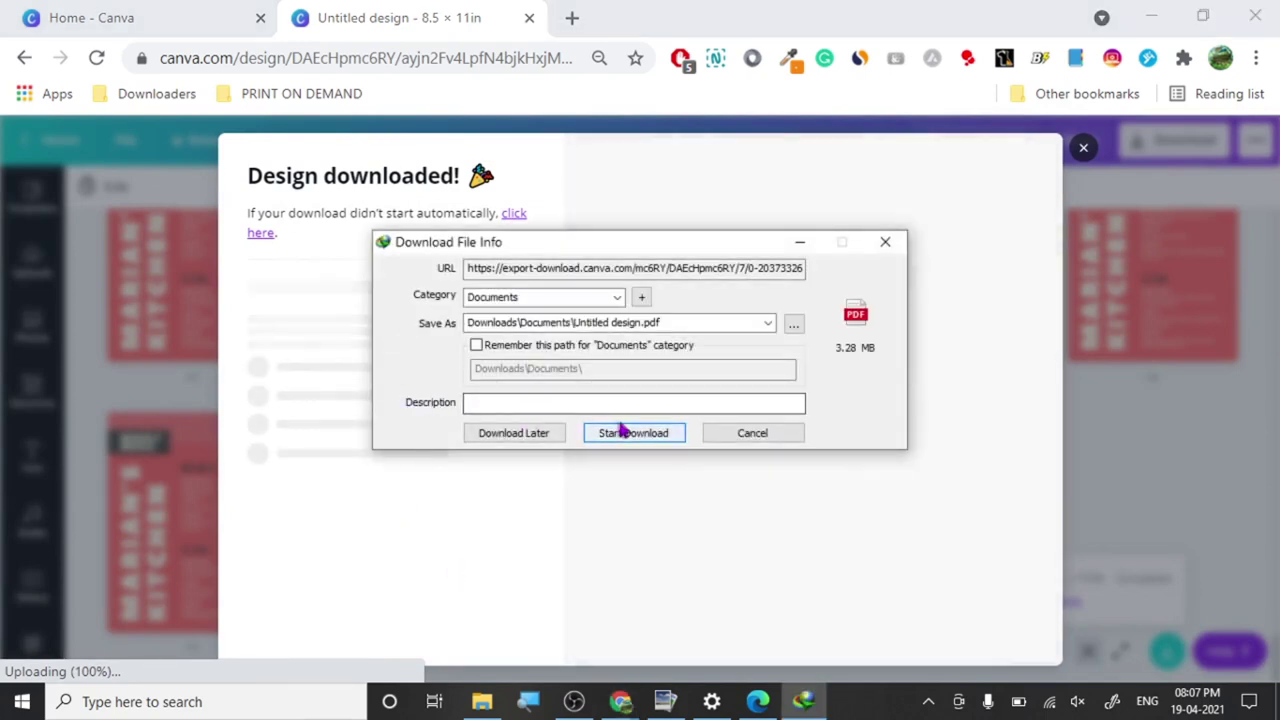
Step: Save Untitled design.pdf through the download manager, open and browse it, then close the viewer
{"action": "left_click", "coordinate": [621, 435]}
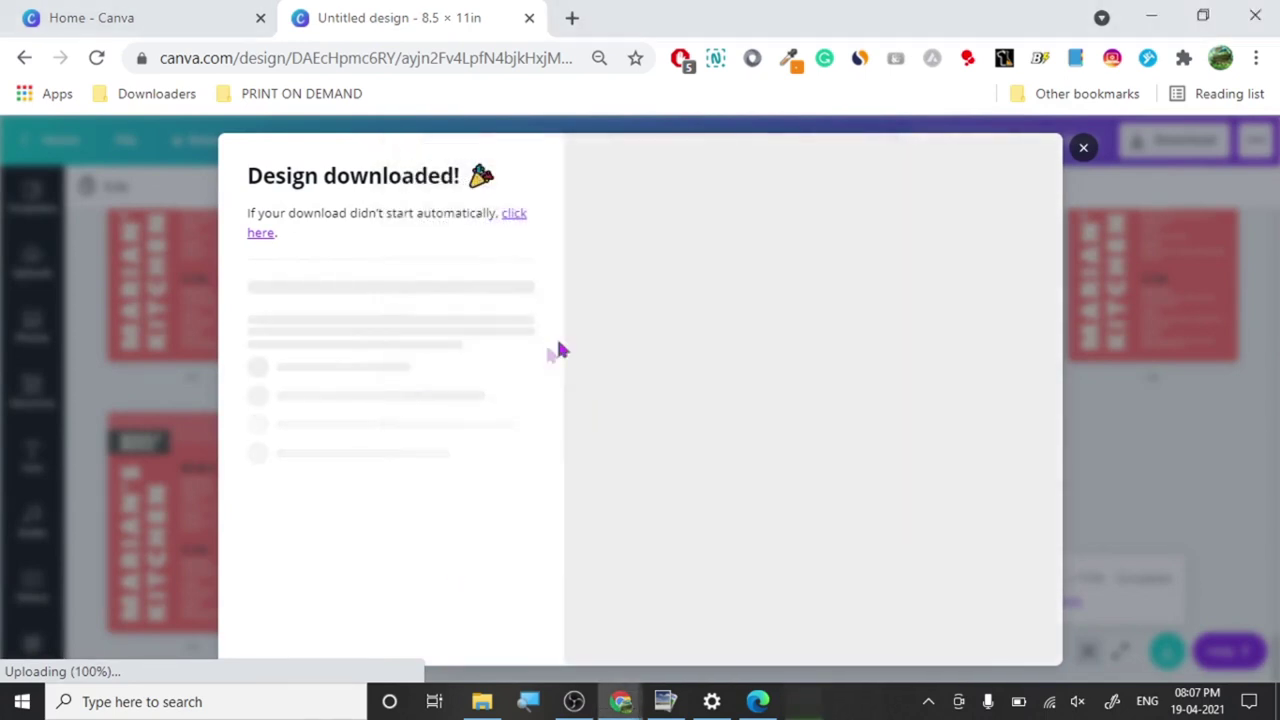
{"action": "left_click", "coordinate": [468, 410]}
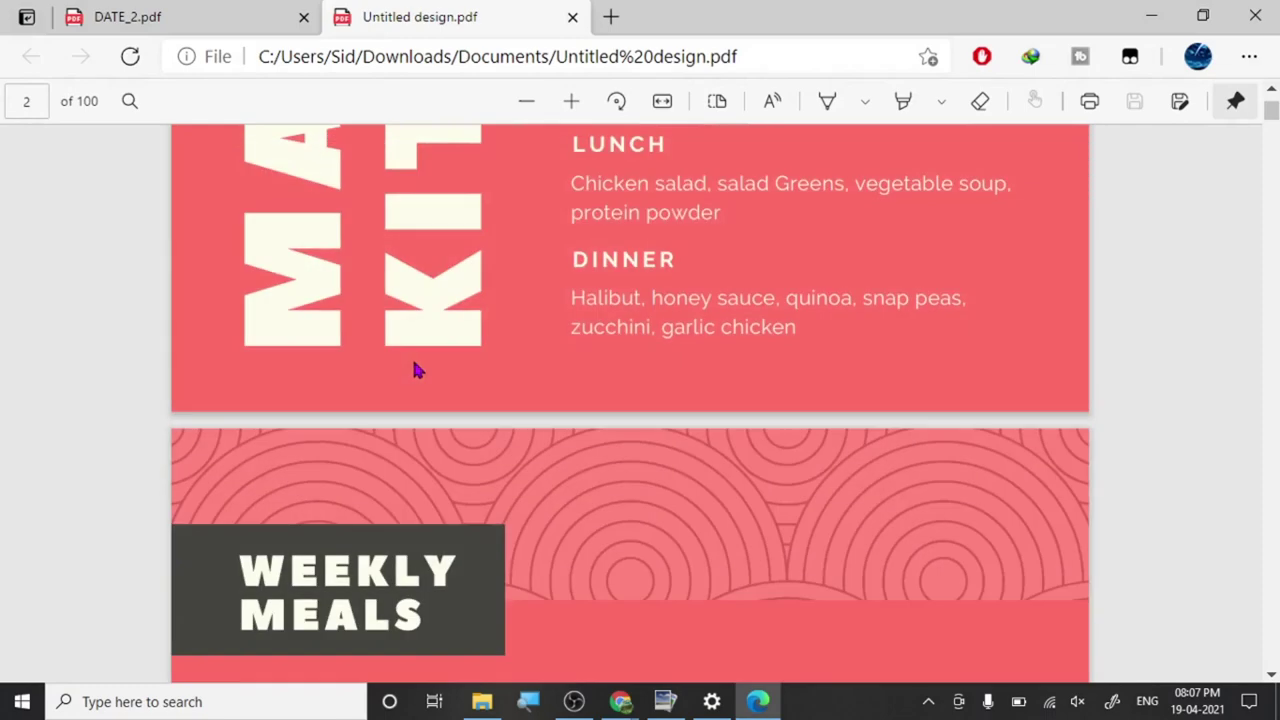
{"action": "scroll", "coordinate": [416, 360], "scroll_direction": "up", "scroll_amount": 3}
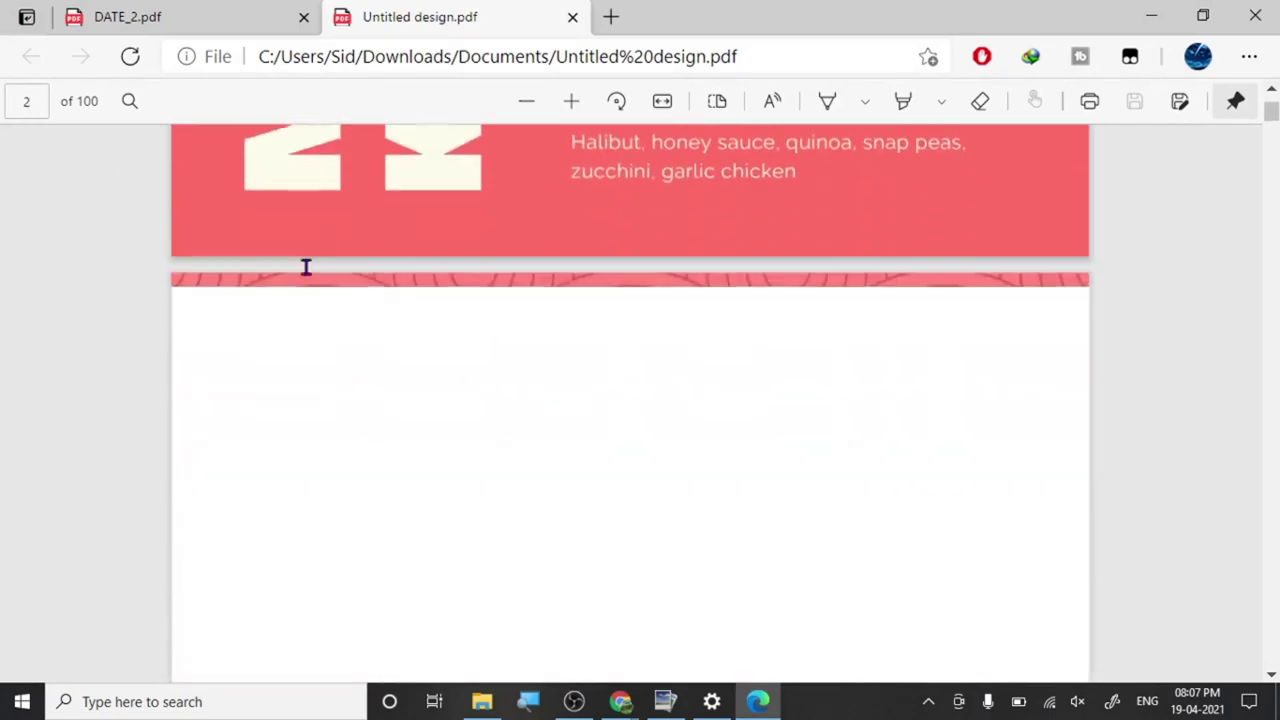
{"action": "scroll", "coordinate": [734, 357], "scroll_direction": "up", "scroll_amount": 8}
{"action": "scroll", "coordinate": [466, 520], "scroll_direction": "down", "scroll_amount": 4}
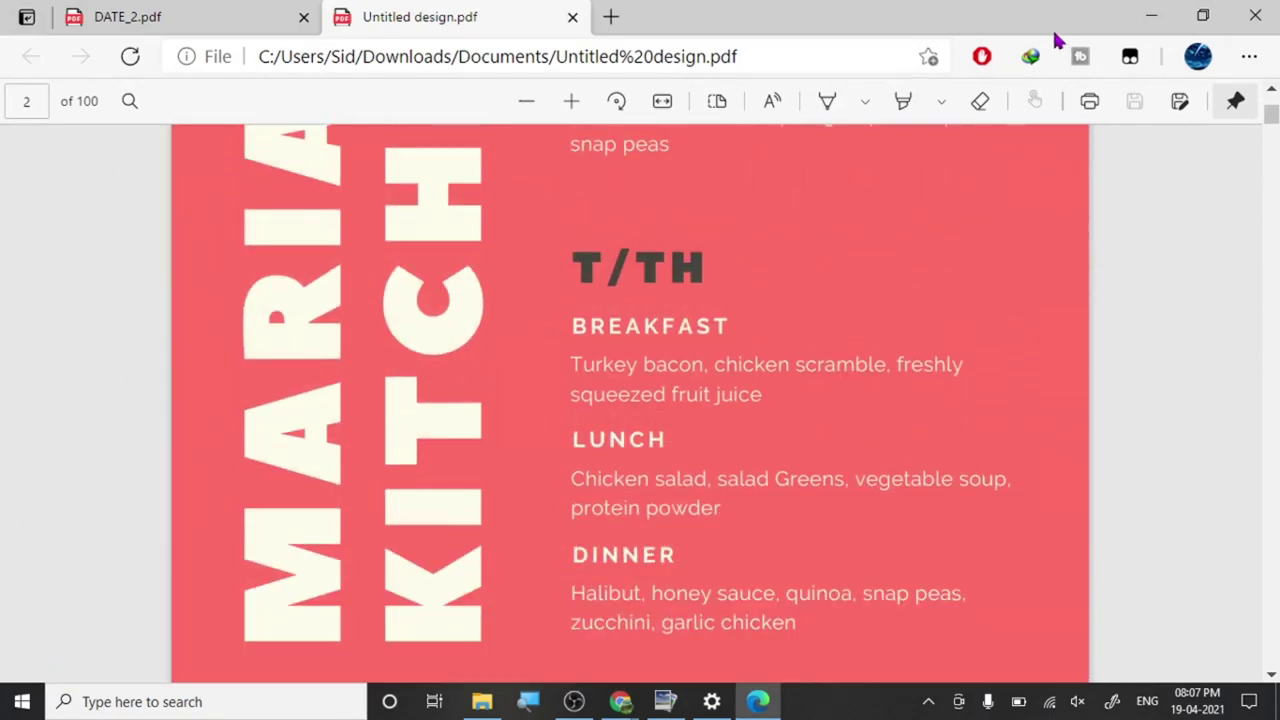
{"action": "left_click", "coordinate": [1255, 15]}
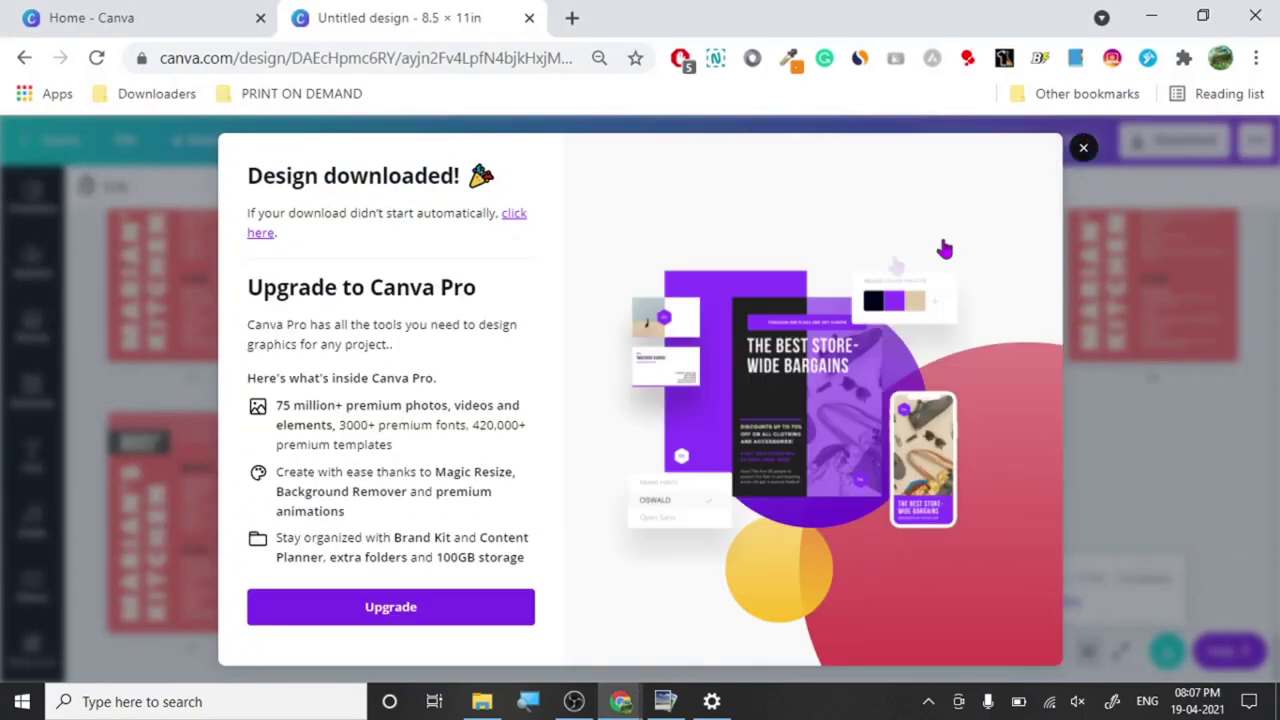
Step: Close the Design downloaded dialog with Esc and scroll the page grid back to page 1
{"action": "key", "text": "Escape"}
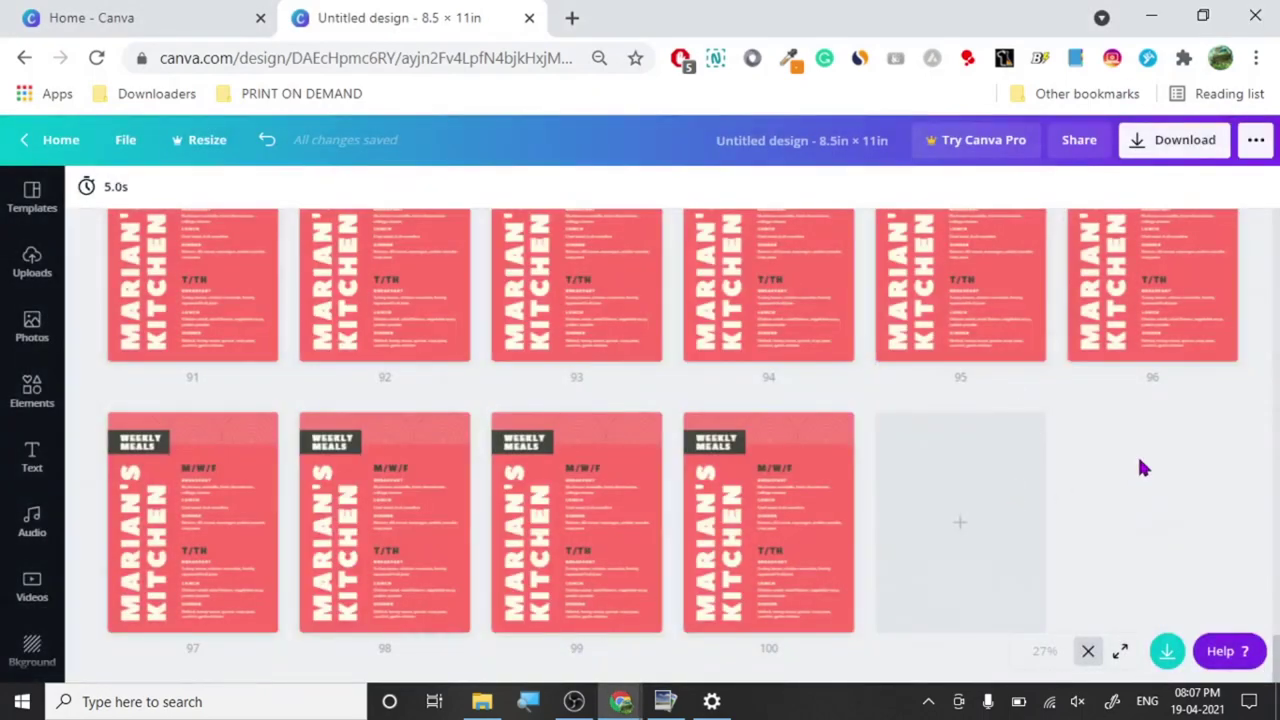
{"action": "scroll", "coordinate": [1054, 426], "scroll_direction": "up", "scroll_amount": 10}
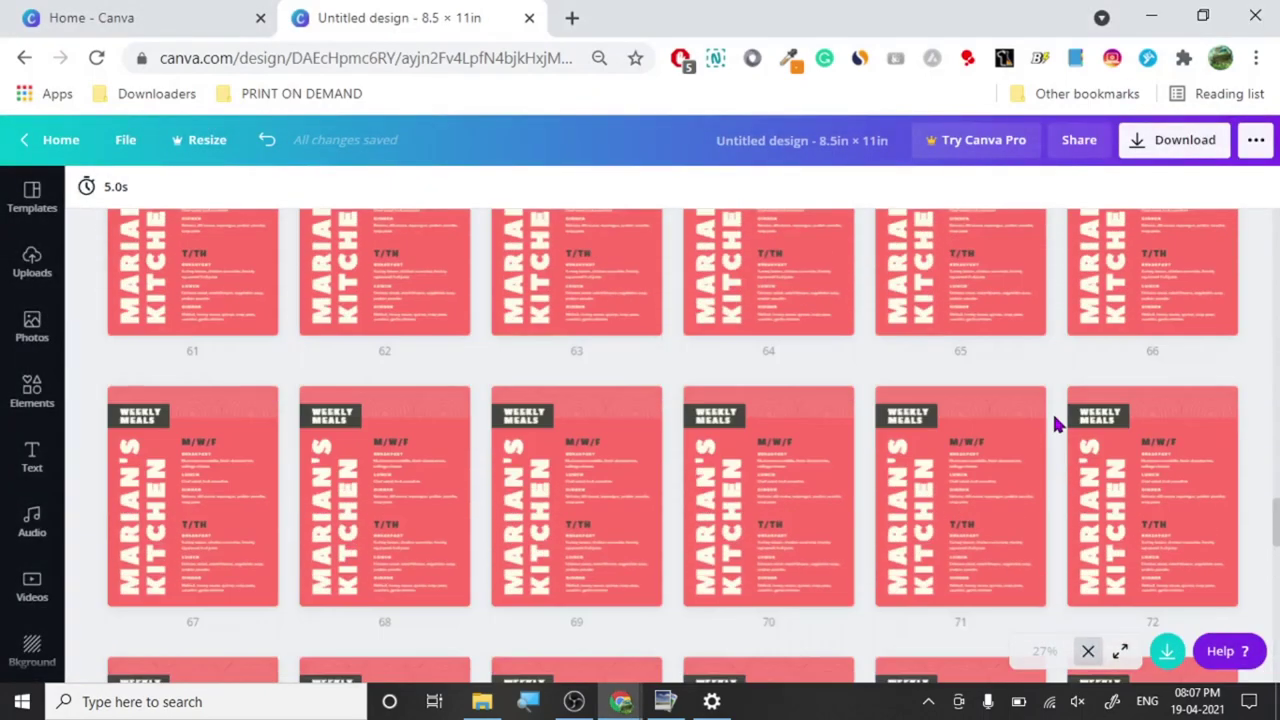
{"action": "scroll", "coordinate": [1054, 426], "scroll_direction": "up", "scroll_amount": 8}
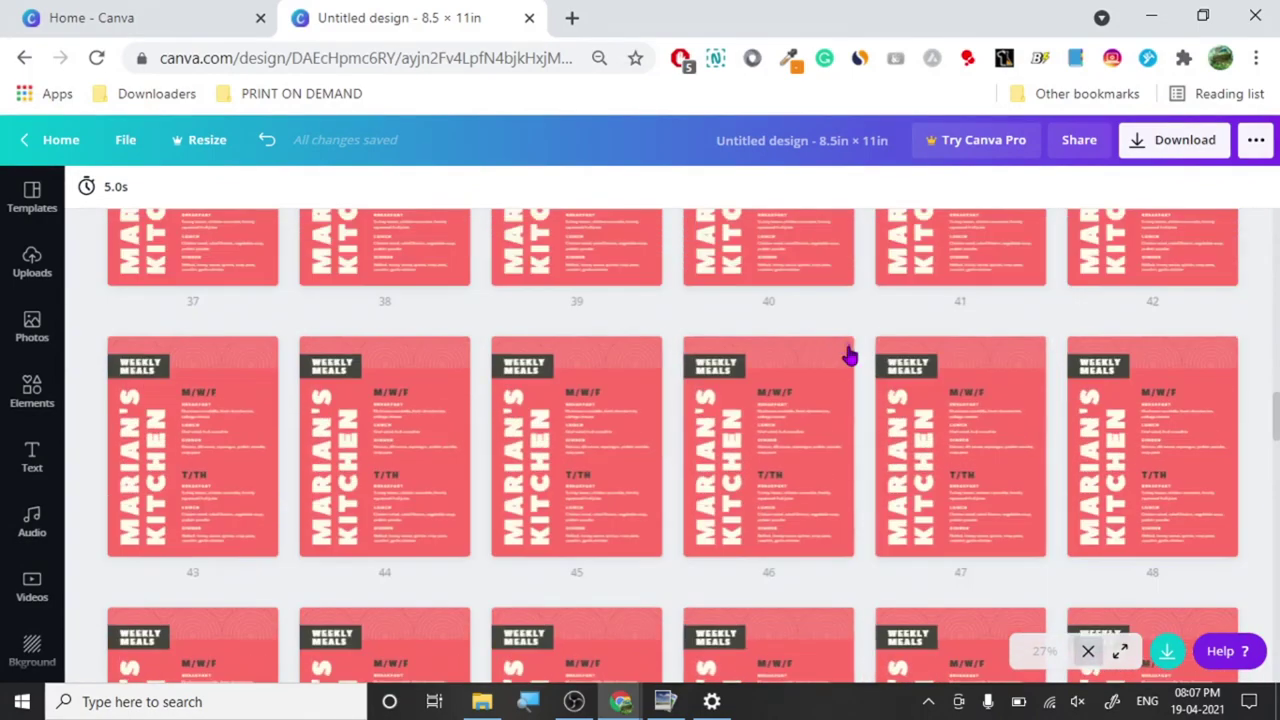
{"action": "scroll", "coordinate": [849, 355], "scroll_direction": "up", "scroll_amount": 12}
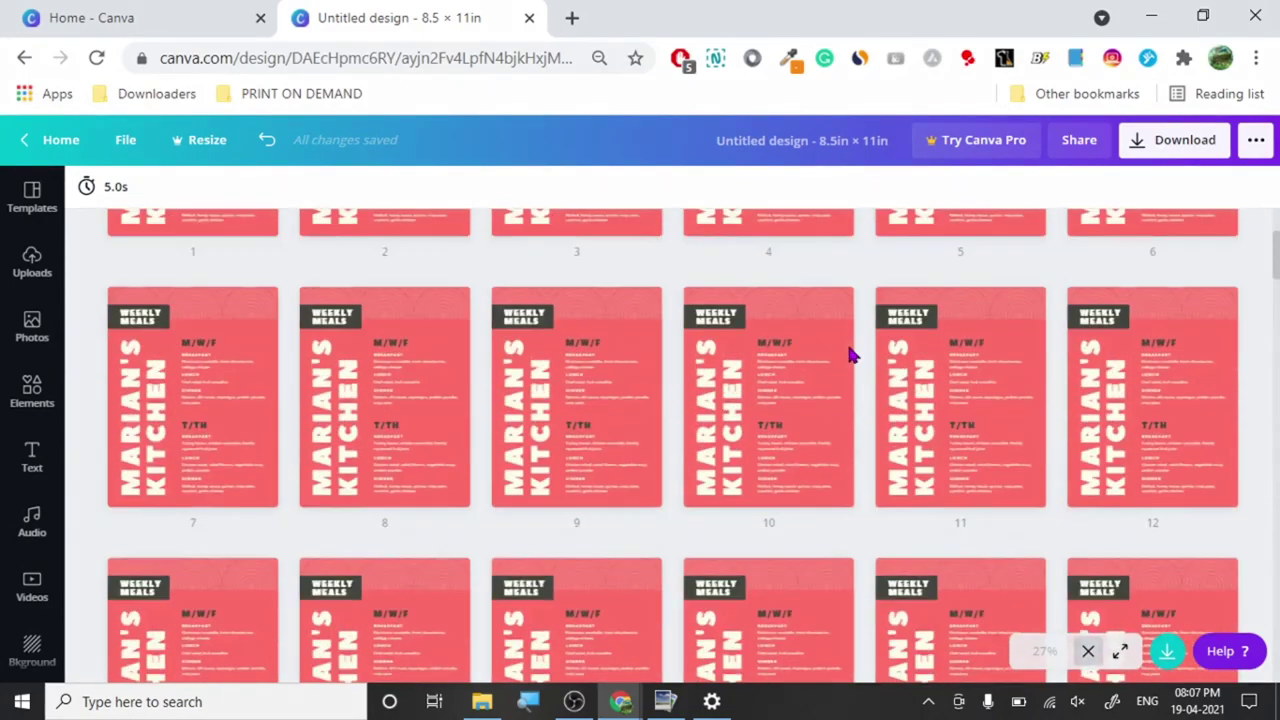
{"action": "scroll", "coordinate": [849, 355], "scroll_direction": "up", "scroll_amount": 1}
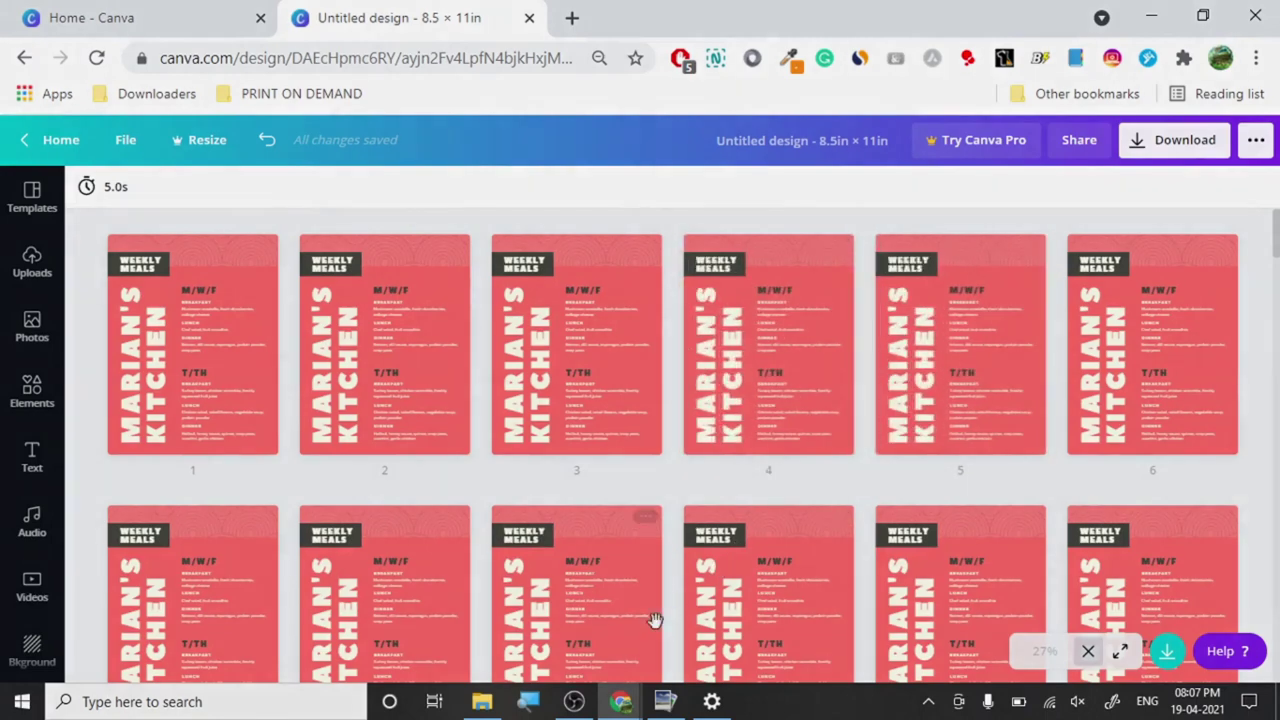
{"action": "mouse_move", "coordinate": [665, 700]}
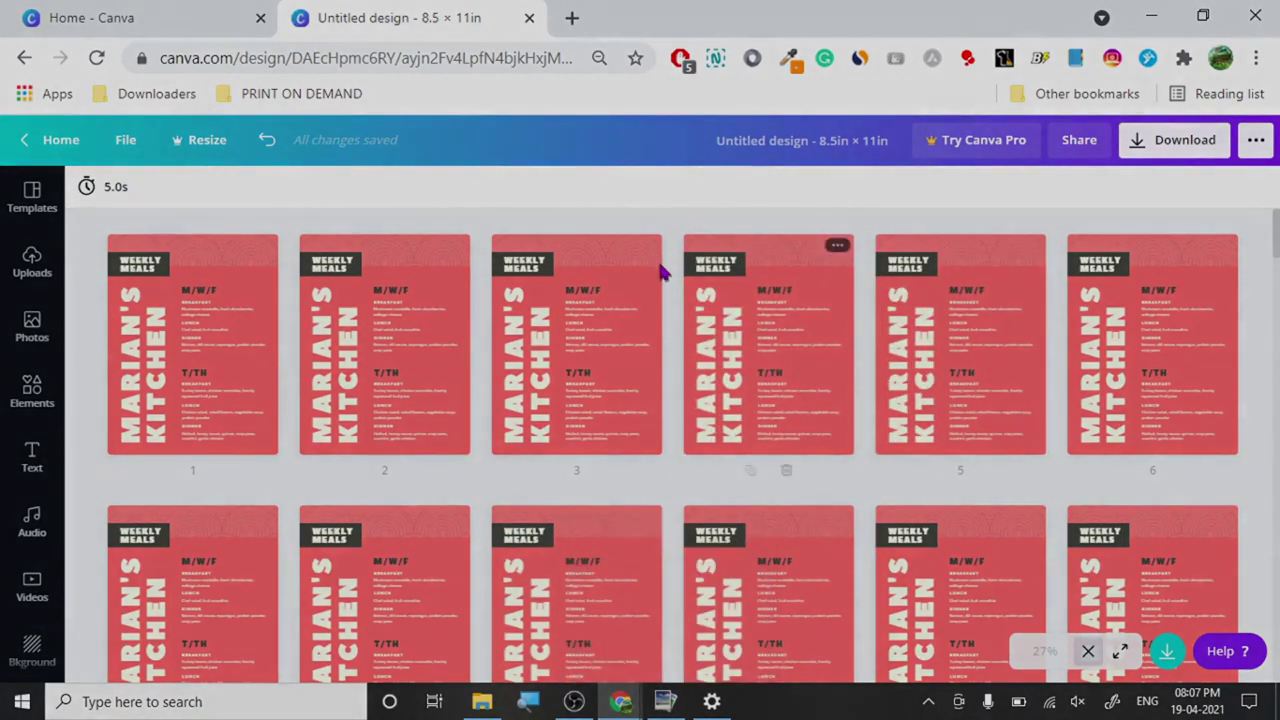
{"action": "mouse_move", "coordinate": [658, 255]}
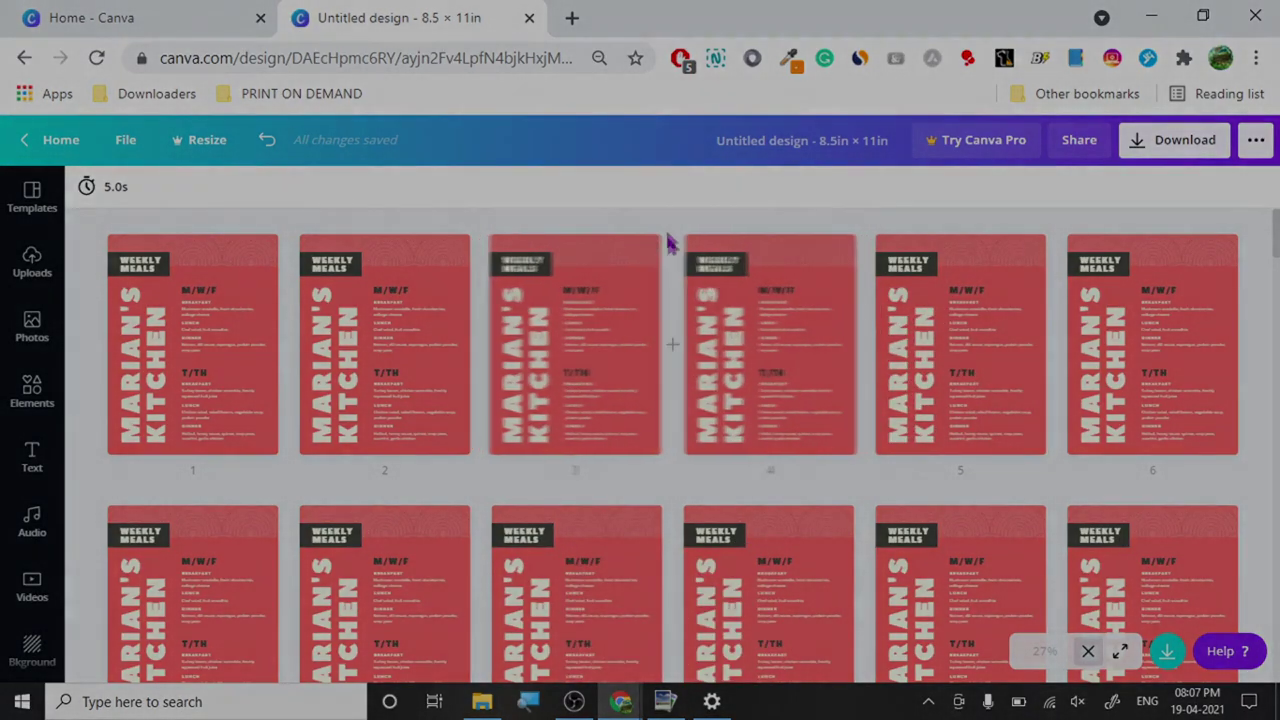